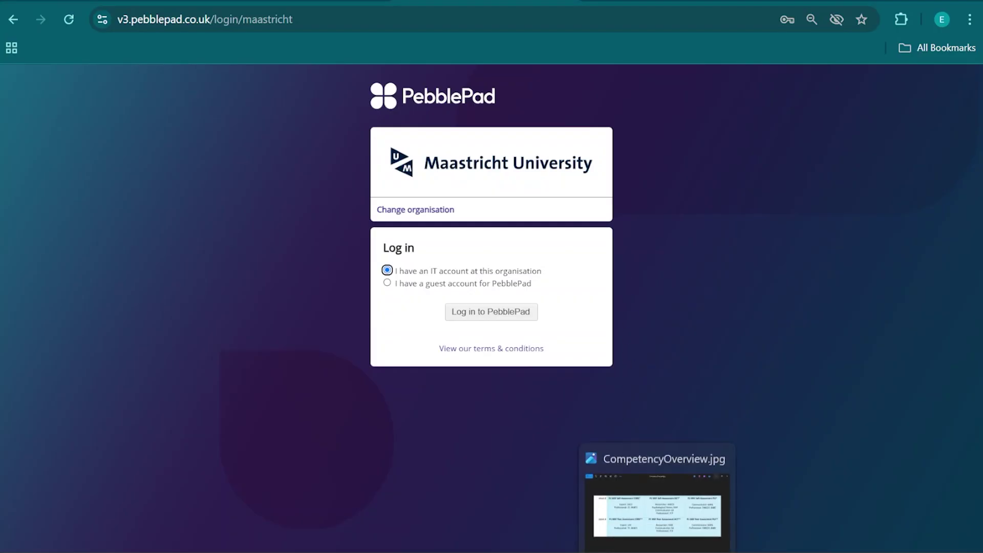
- Check the competency overview image, then log in to PebblePad with the guest account
left_click(654, 520)
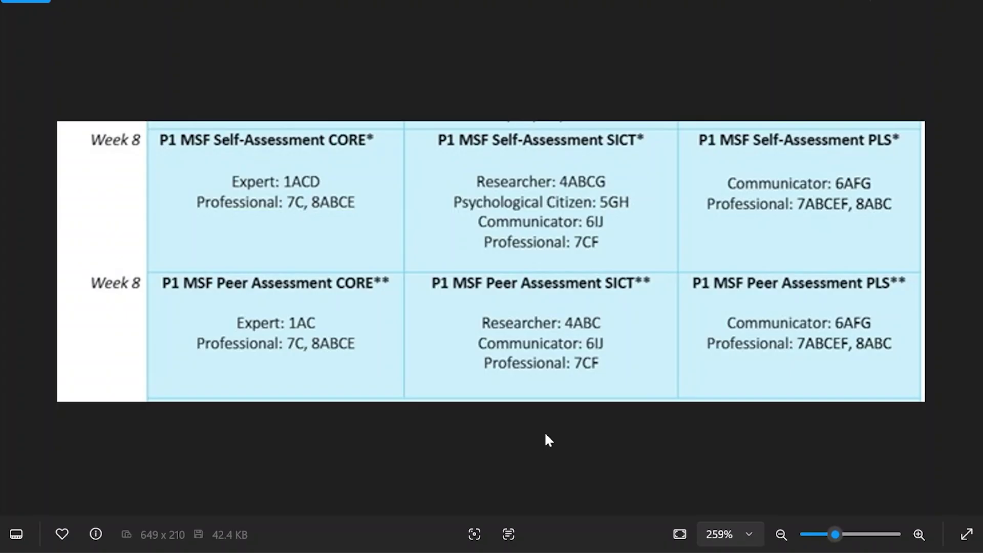
left_click(905, 4)
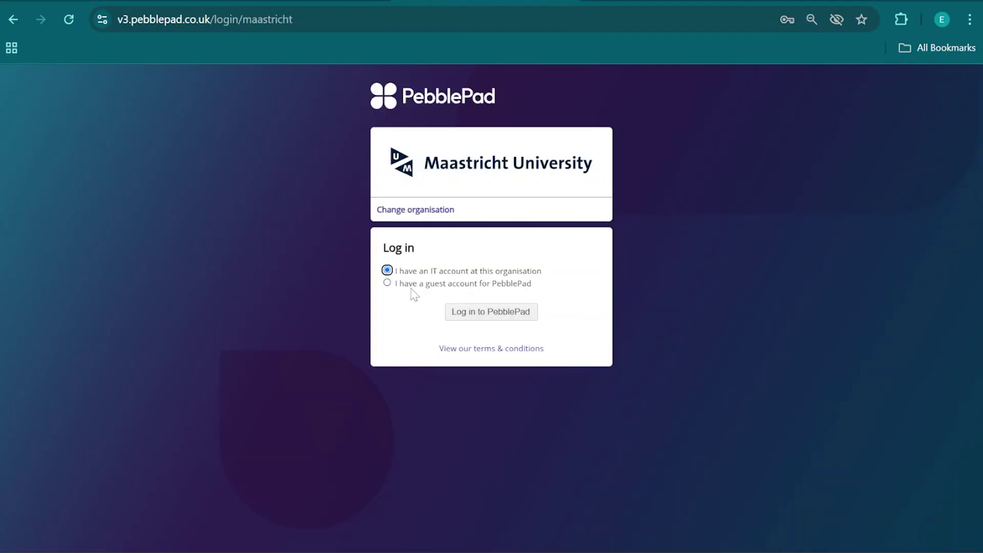
left_click(433, 285)
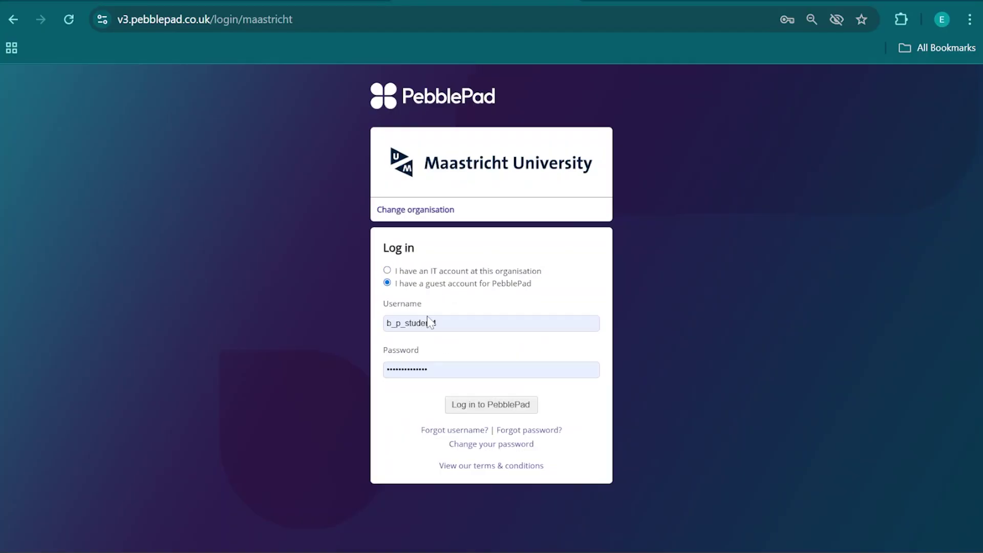
left_click(494, 413)
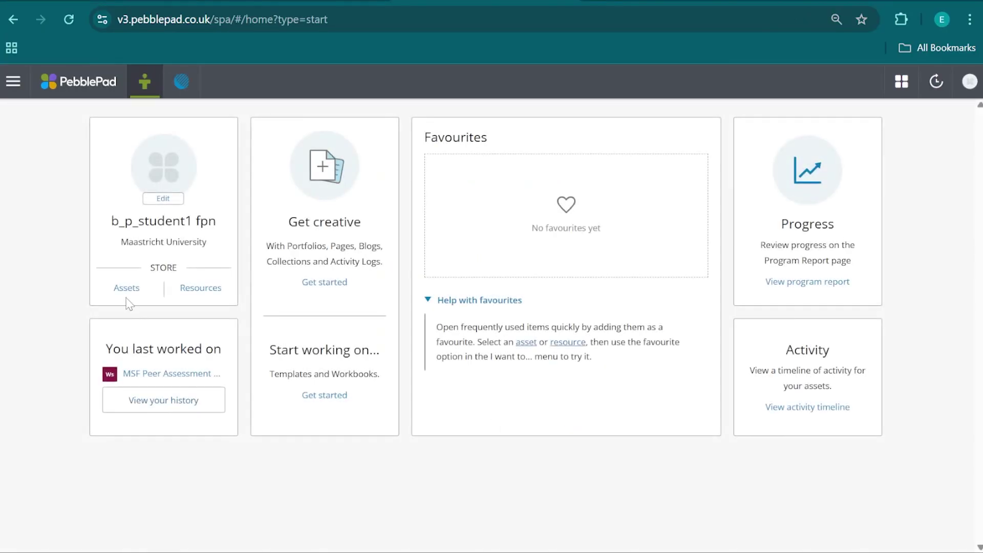
- Browse the Resources store's MSF Peer Assessment and Peer Feedback workbooks
left_click(209, 291)
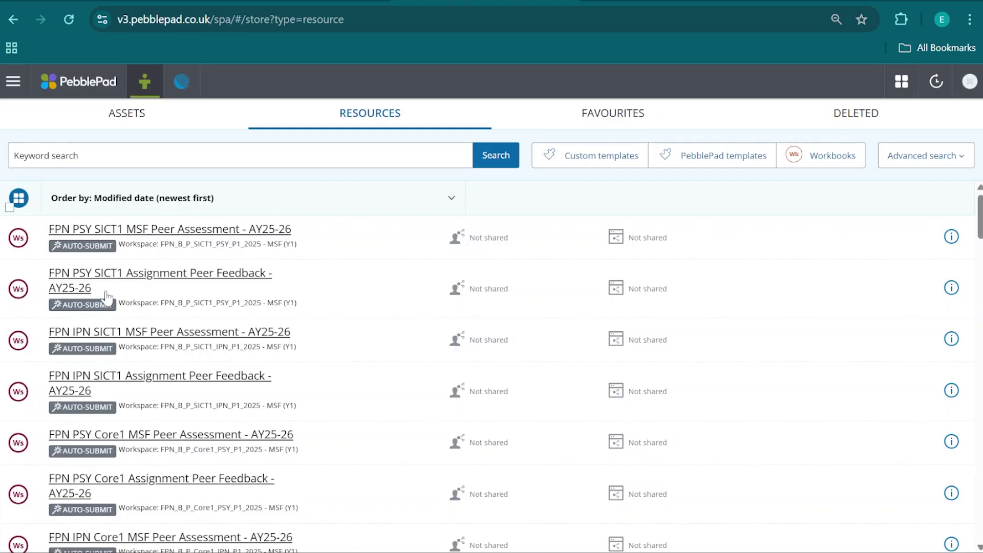
scroll(120, 437, "down", 4)
scroll(121, 438, "down", 1)
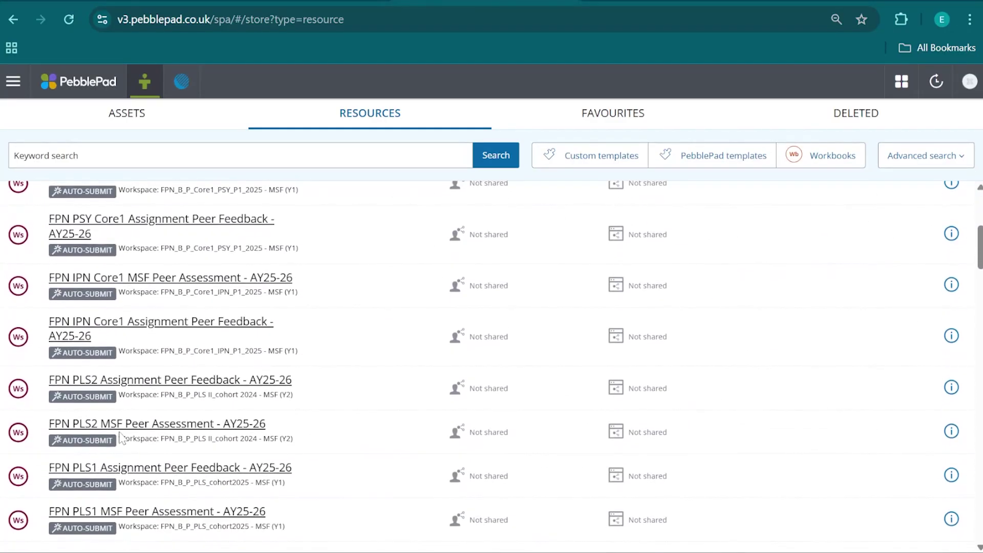
scroll(245, 504, "up", 5)
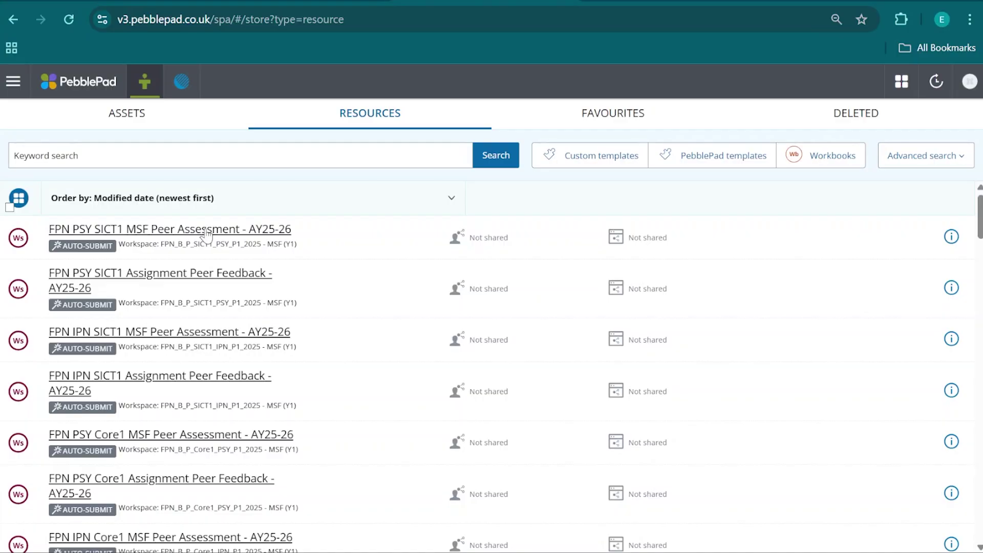
- Open the FPN PSY SICT1 MSF Peer Assessment template, accept the terms, and title it 'MSF Peer Assessment Year 1'
left_click(206, 234)
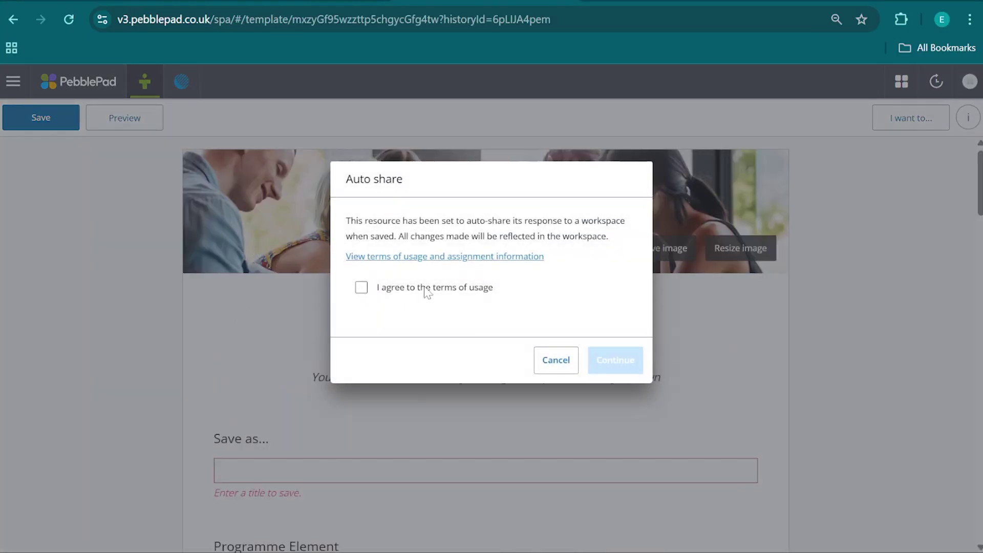
left_click(426, 293)
left_click(622, 359)
scroll(534, 427, "down", 5)
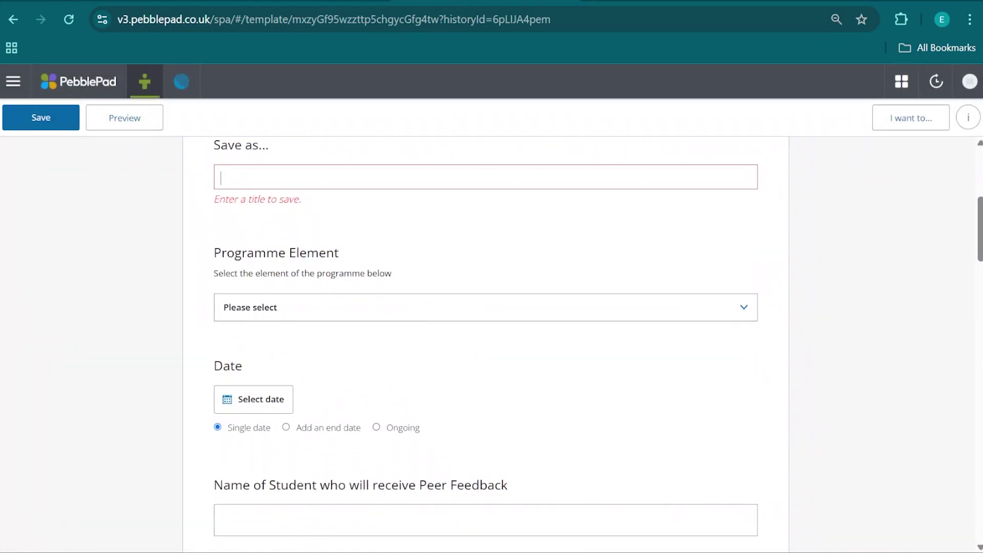
type("MSF Peer Assessment Year 1")
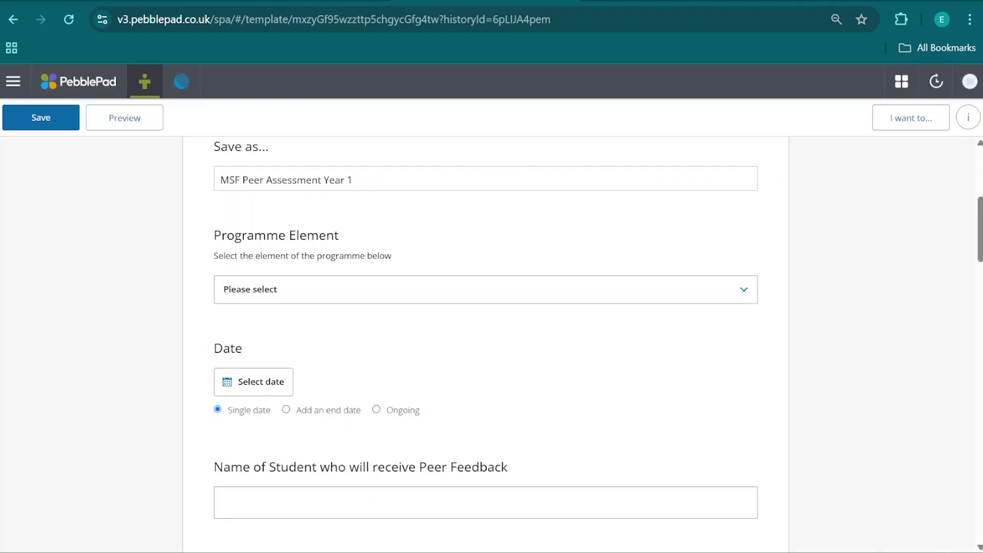
- Set the programme element to Psychological Perspectives, SICT1a, PLS 1 and the date to 20 Oct 2025
left_click(331, 301)
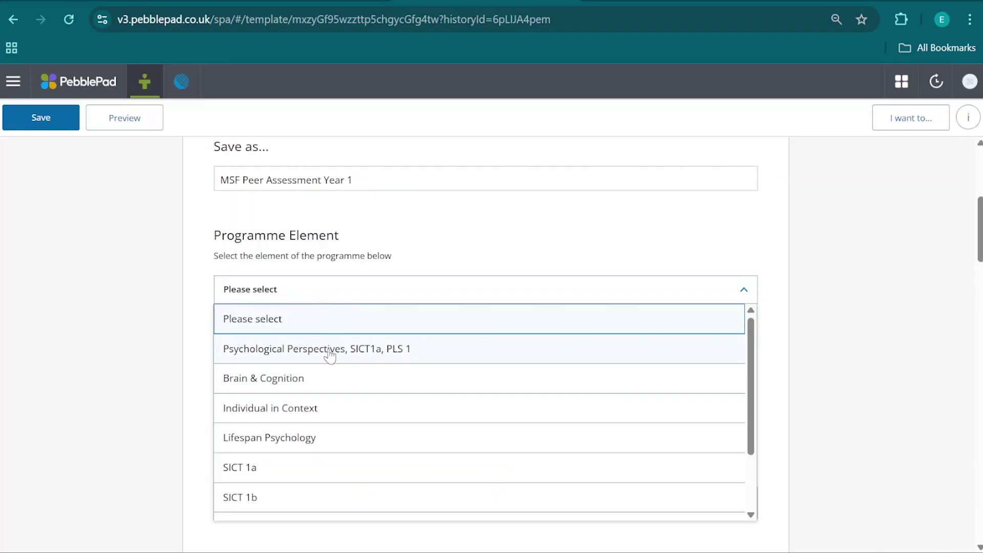
left_click(328, 350)
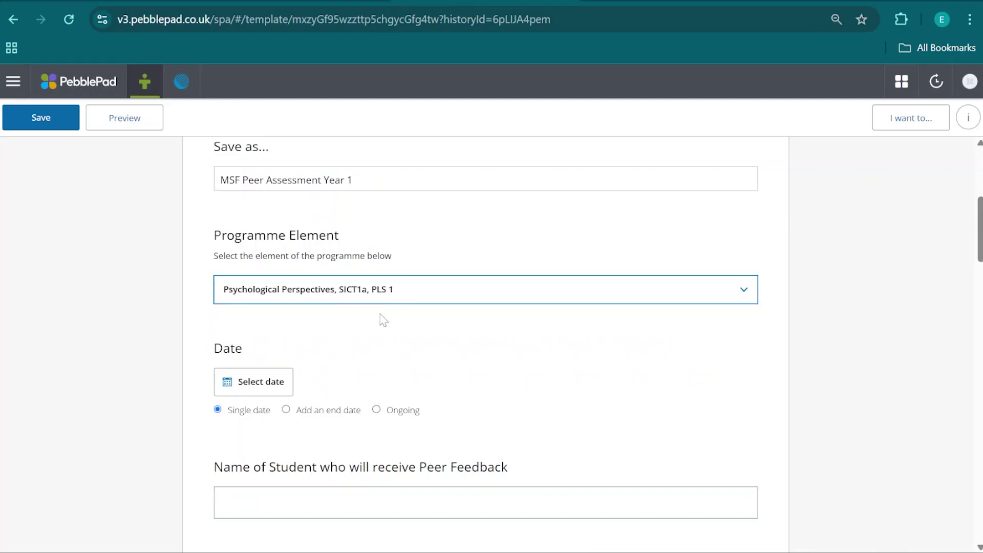
scroll(383, 320, "down", 3)
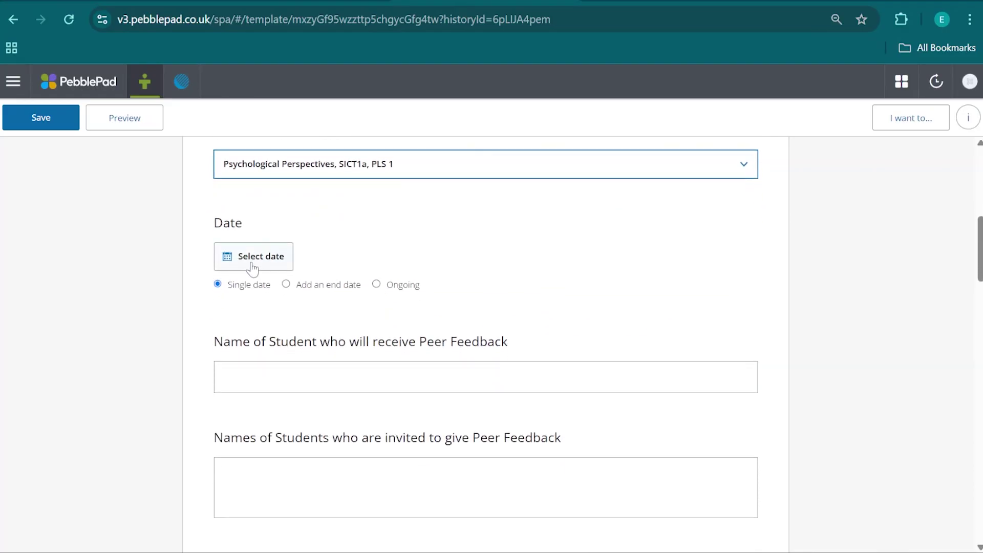
left_click(264, 260)
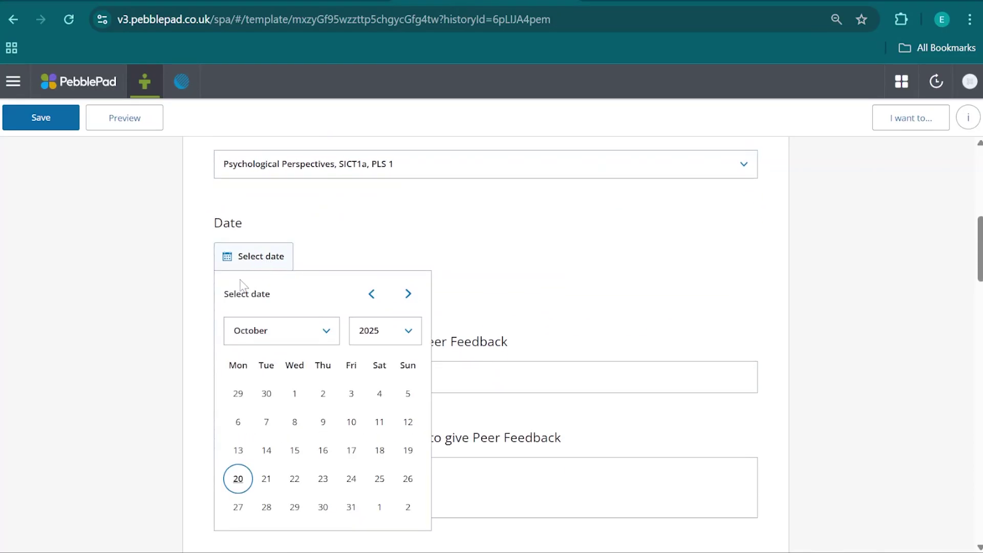
left_click(238, 479)
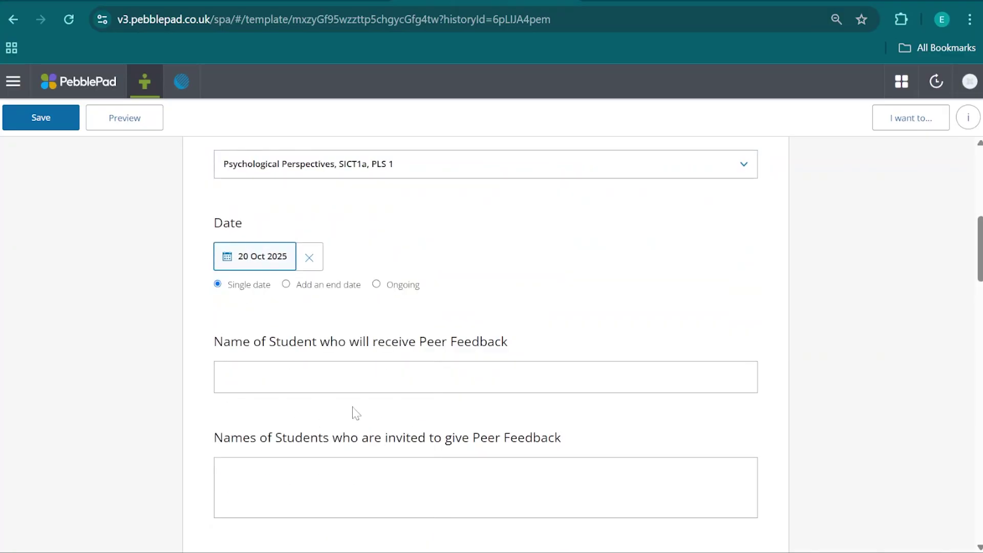
- Enter 'Your name' as the receiving student and 'Peer name' in the peer feedback names field
scroll(356, 412, "down", 2)
left_click(225, 295)
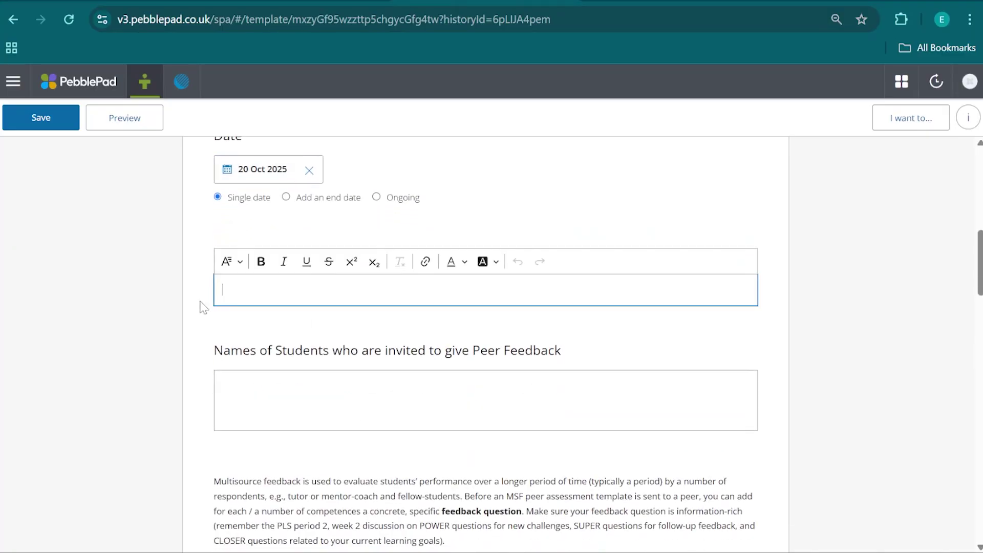
type("Your name")
left_click(221, 385)
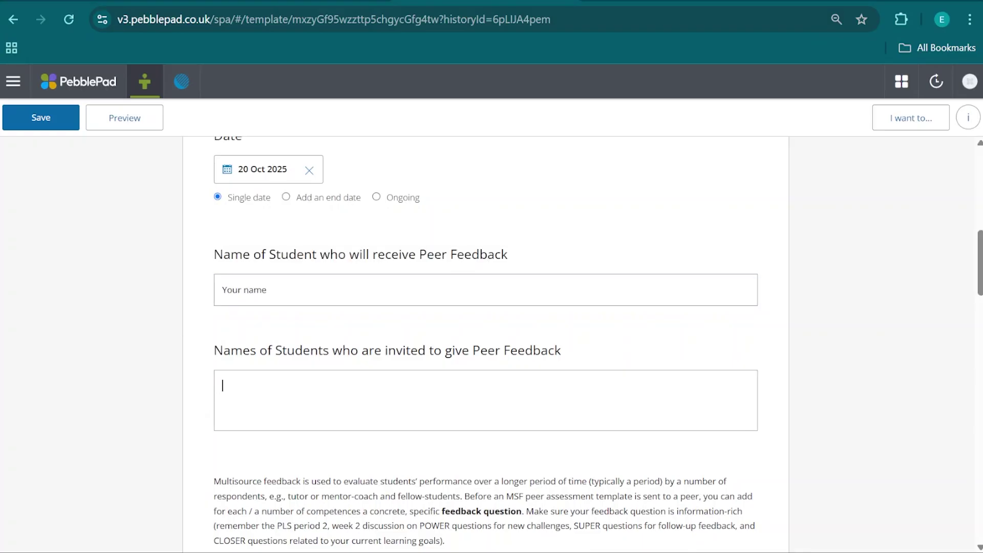
type("Peer h")
key("BackSpace")
type("name")
- Set the respondent type to Fellow student / peer
scroll(485, 333, "down", 4)
scroll(285, 428, "down", 7)
left_click(361, 348)
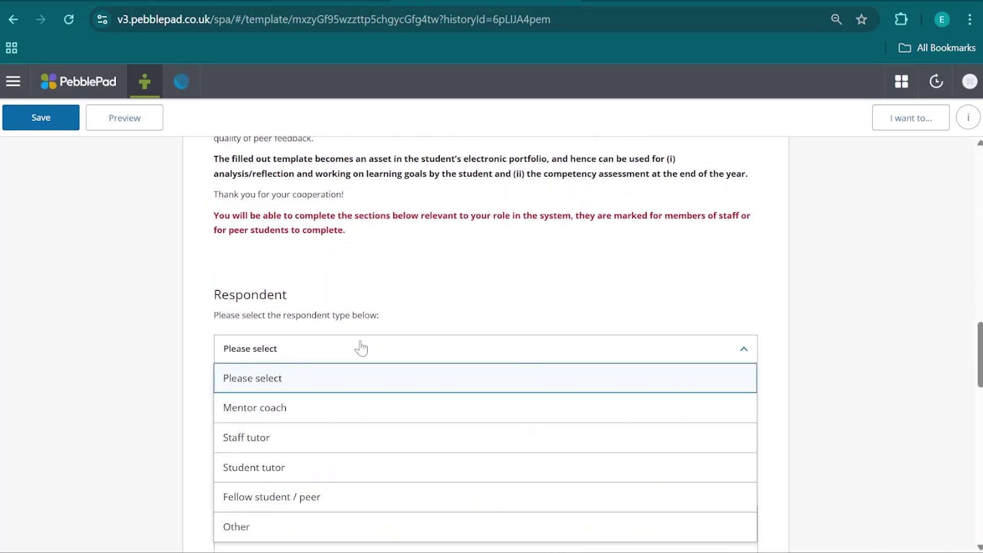
scroll(354, 401, "down", 3)
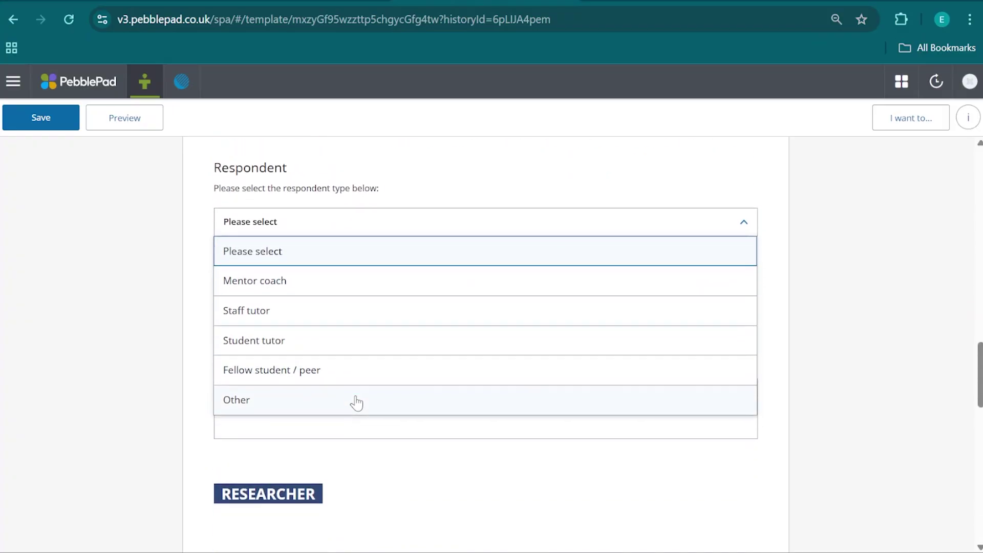
left_click(322, 372)
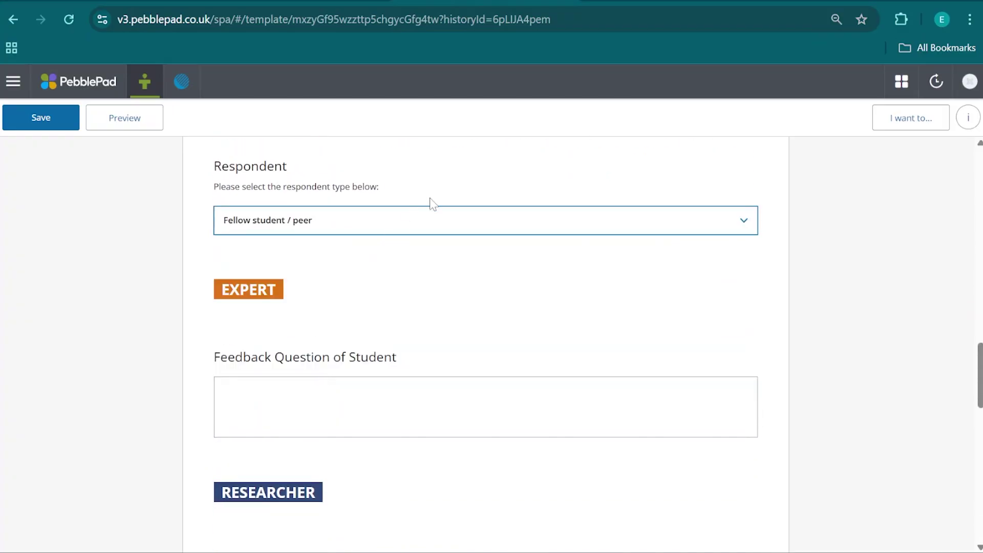
scroll(402, 309, "up", 9)
scroll(401, 310, "up", 10)
scroll(489, 247, "down", 2)
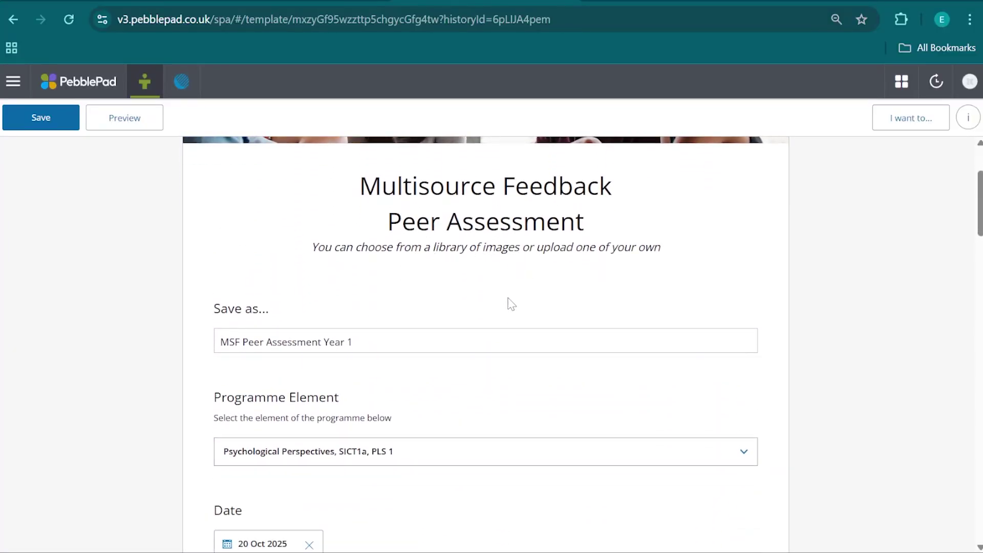
scroll(496, 356, "down", 12)
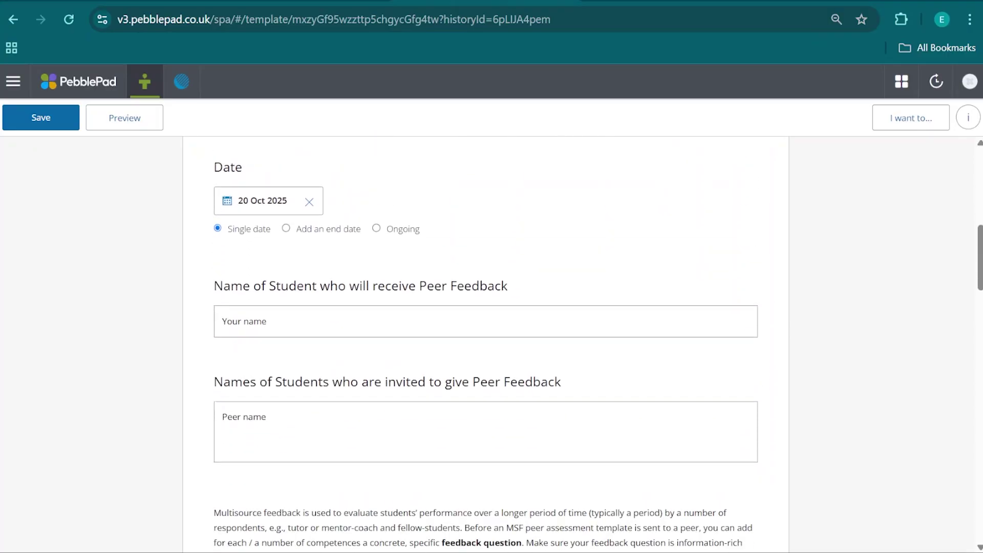
scroll(495, 356, "down", 12)
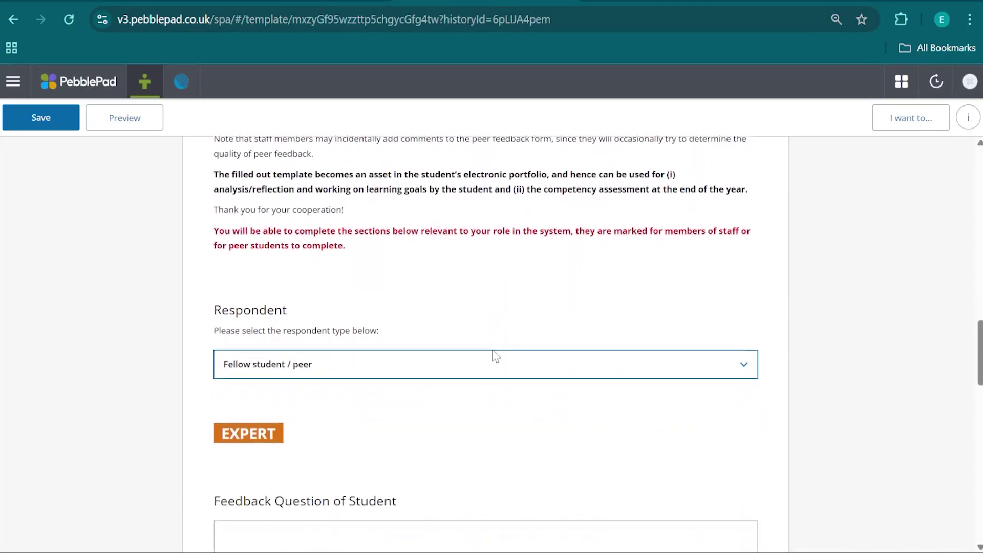
scroll(493, 353, "down", 1)
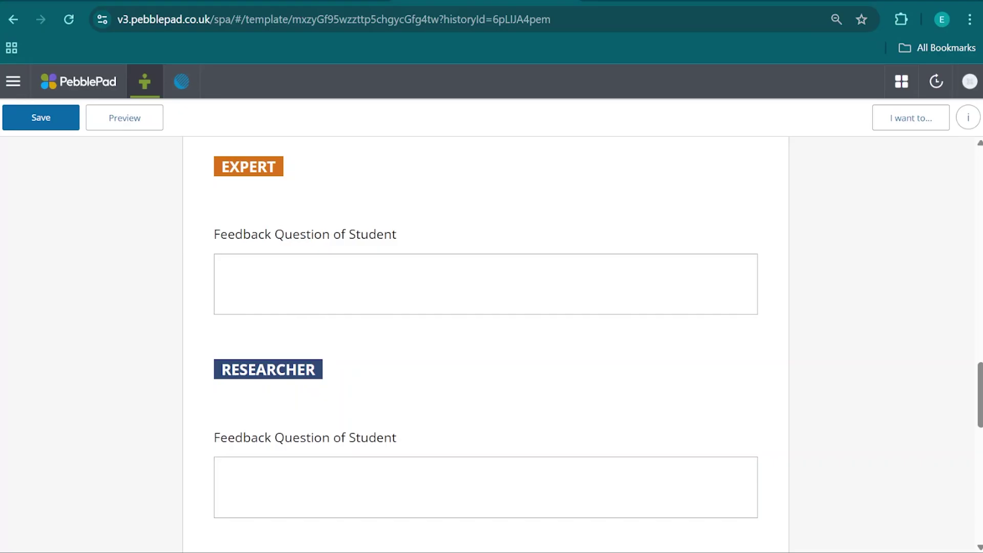
left_click(659, 492)
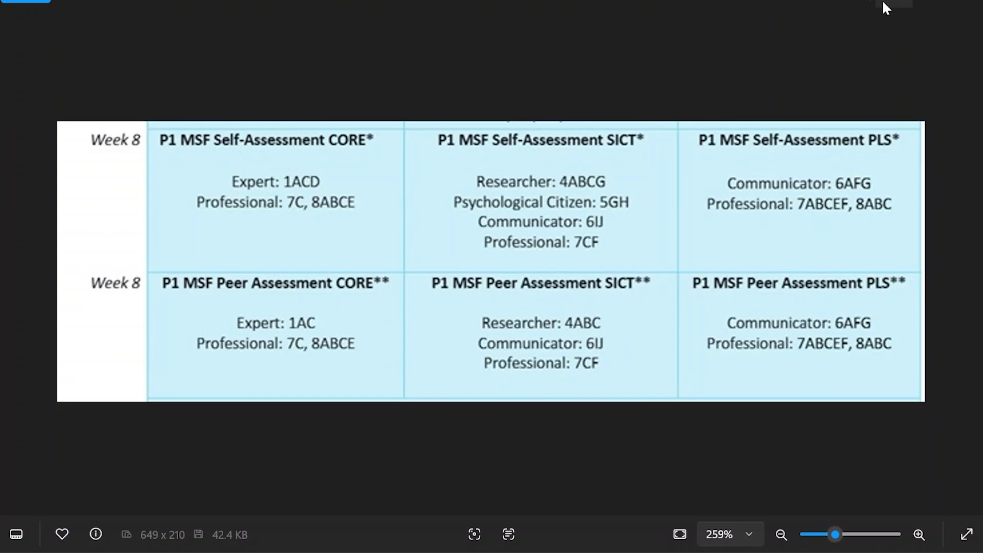
left_click(922, 9)
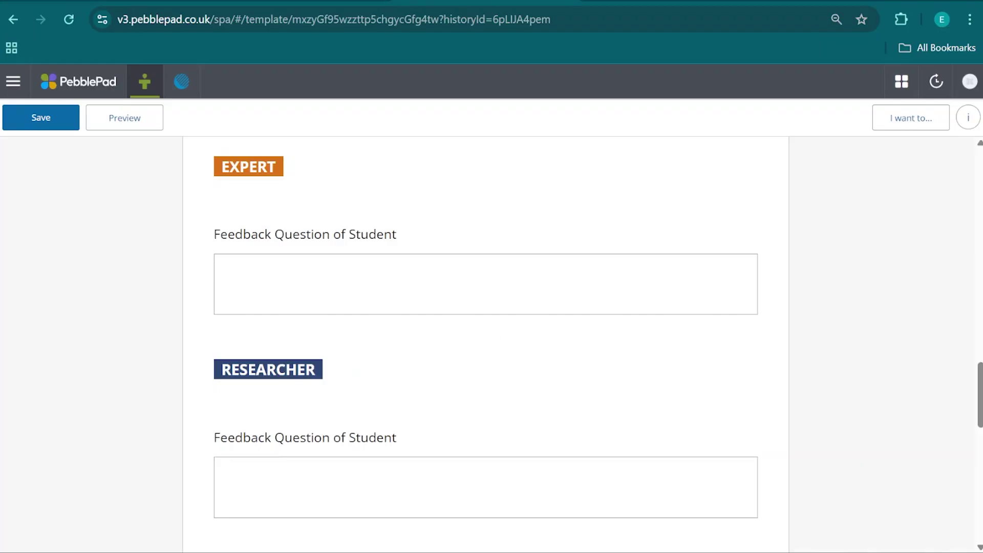
- Review the form back to the top and save the MSF Peer Assessment Year 1 form
scroll(490, 288, "up", 3)
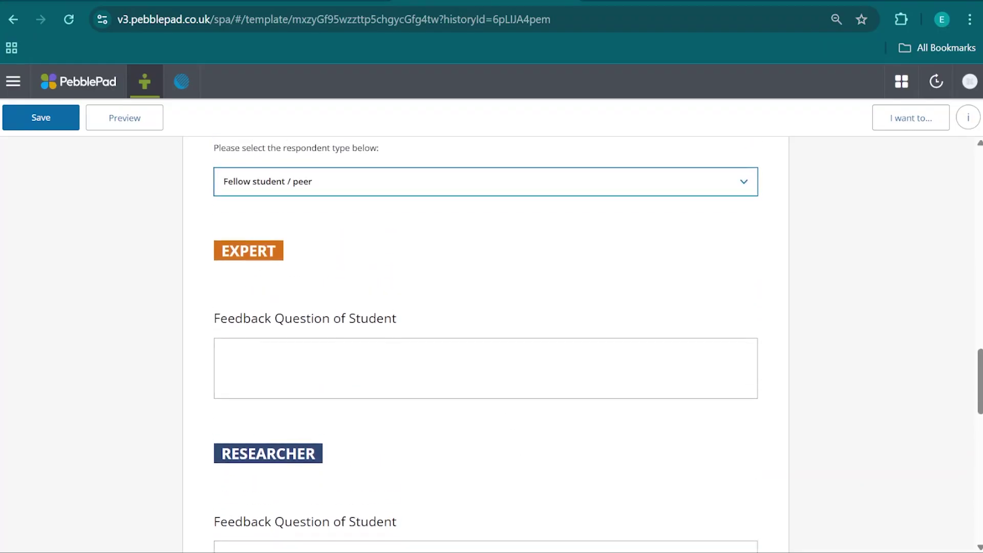
scroll(492, 289, "down", 4)
scroll(492, 289, "down", 5)
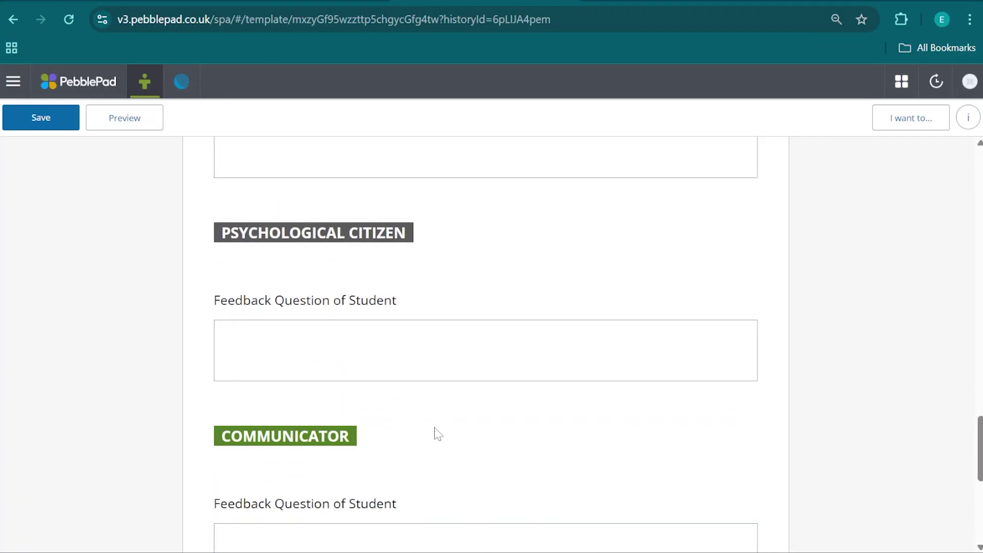
scroll(435, 433, "down", 1)
scroll(436, 433, "up", 2)
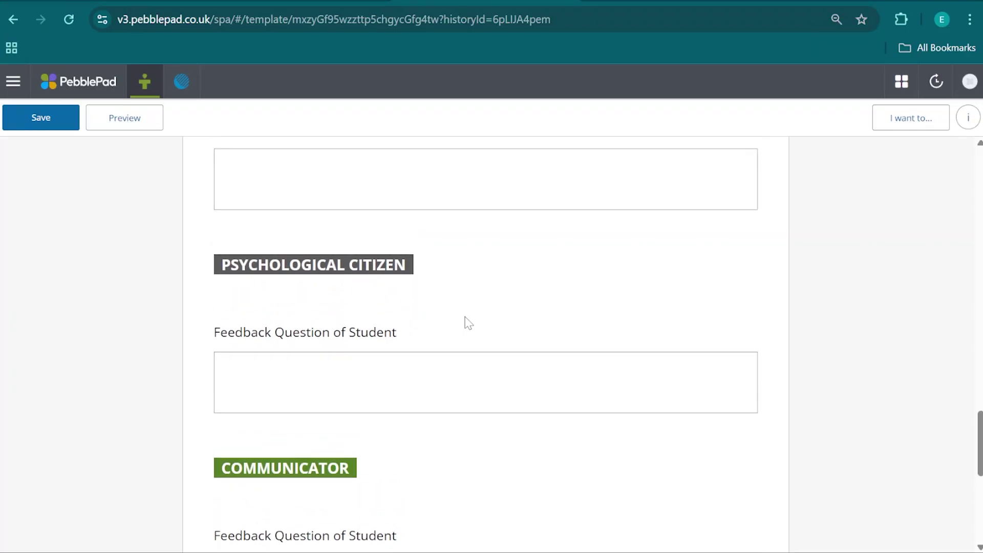
scroll(468, 316, "up", 3)
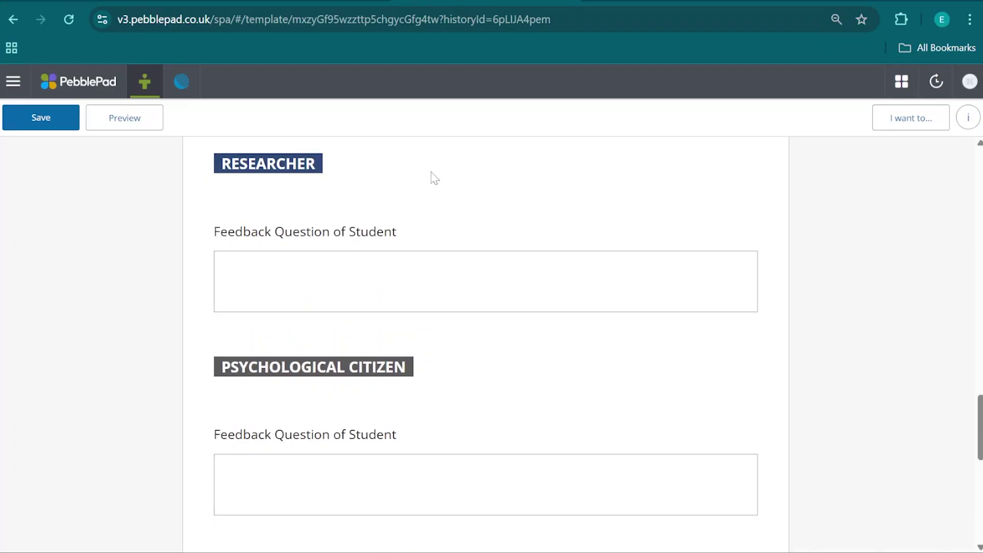
scroll(431, 178, "up", 5)
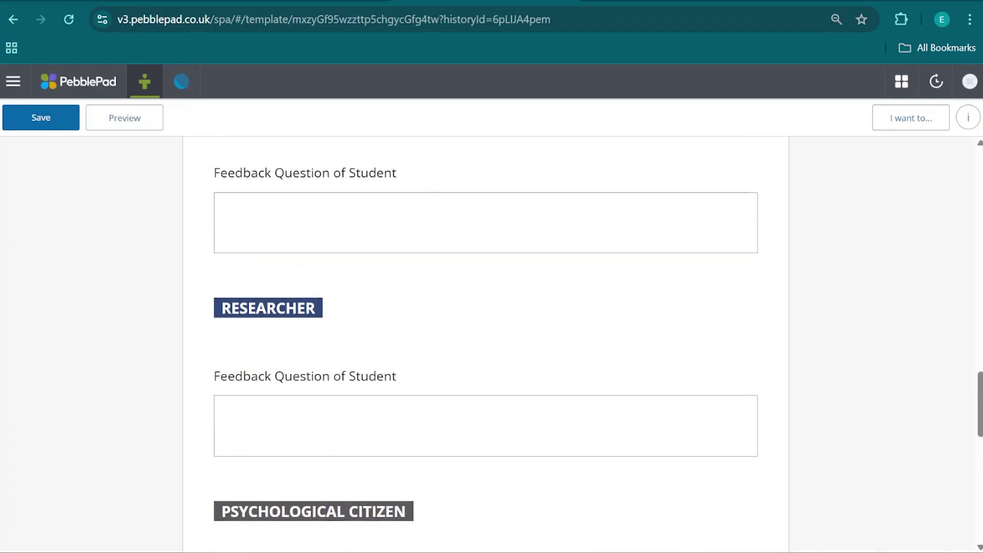
left_click(59, 126)
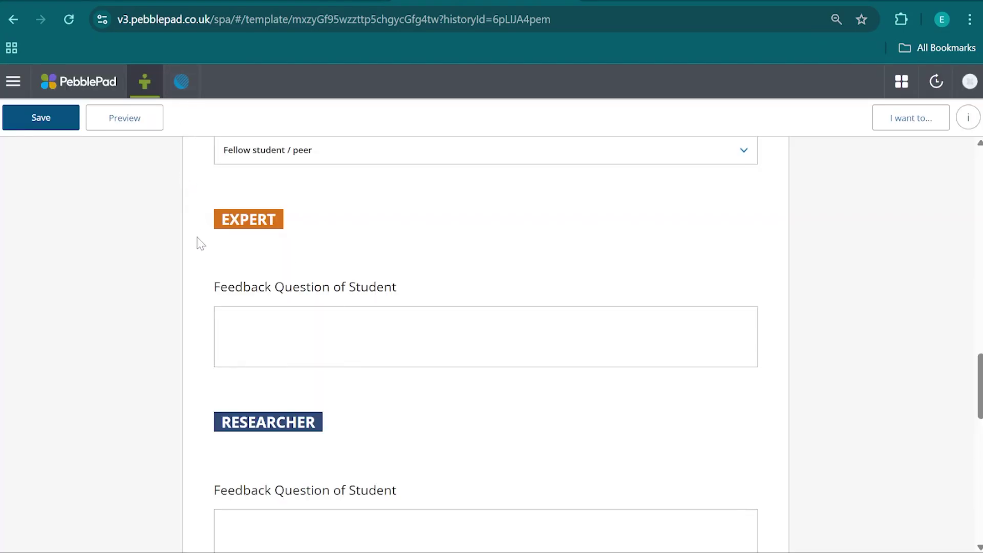
- Go back to the PebblePad home page and reopen the Resources store
left_click(145, 82)
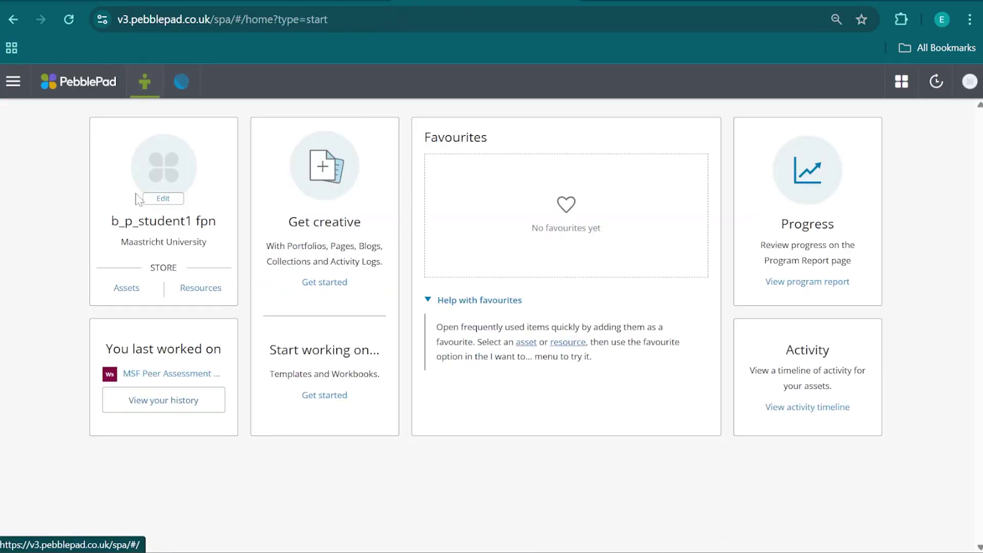
left_click(200, 289)
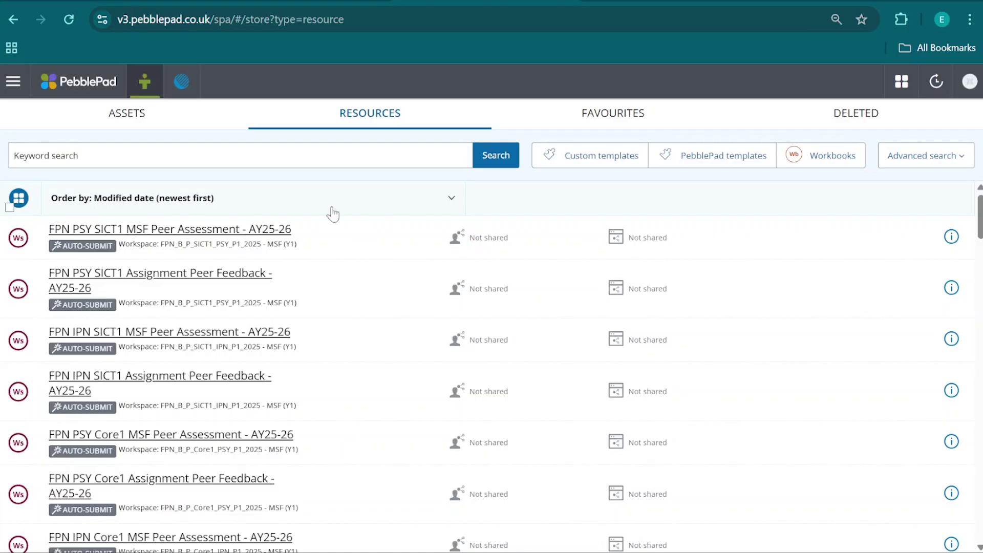
- Go to the ATLAS dashboard and look through its workspace list
left_click(182, 90)
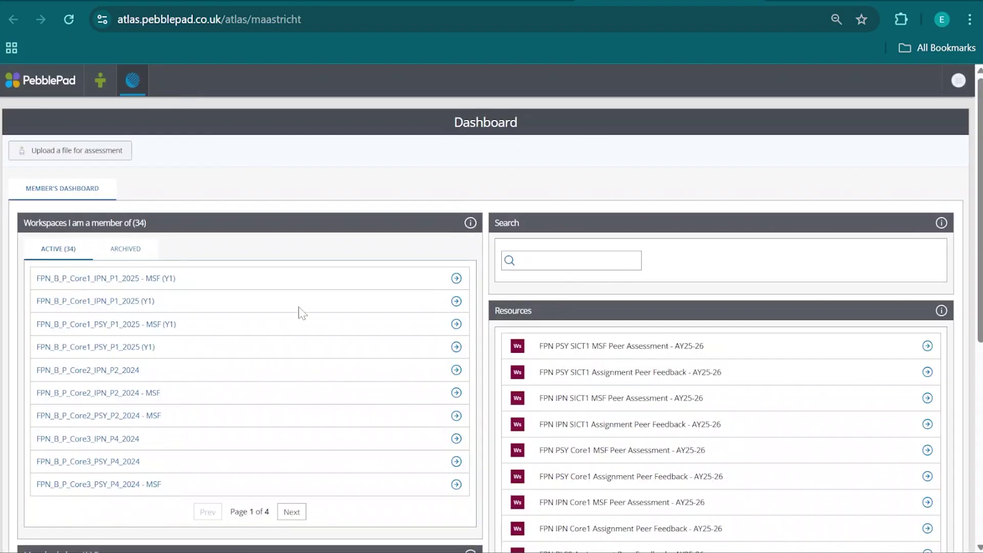
scroll(299, 306, "down", 1)
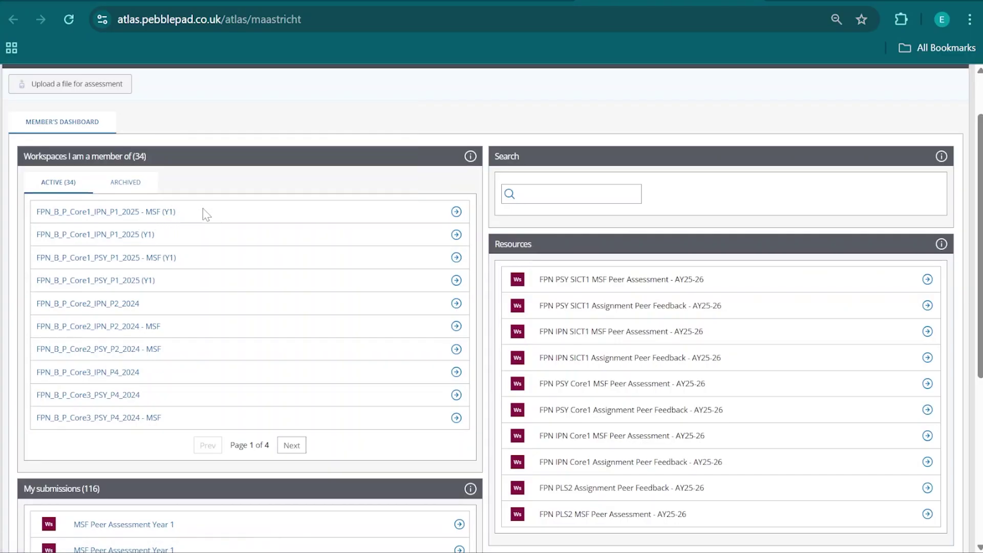
- In the FPN_B_P_Core1_IPN_P1_2025 - MSF (Y1) workspace, open the newest FPN MSF Peer Assessment - Core1 submission
left_click(131, 212)
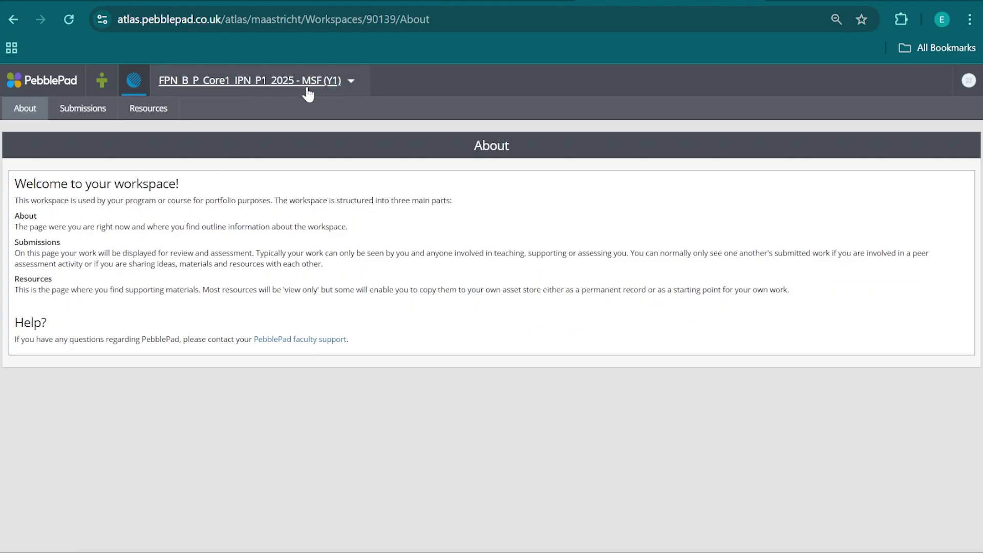
left_click(81, 110)
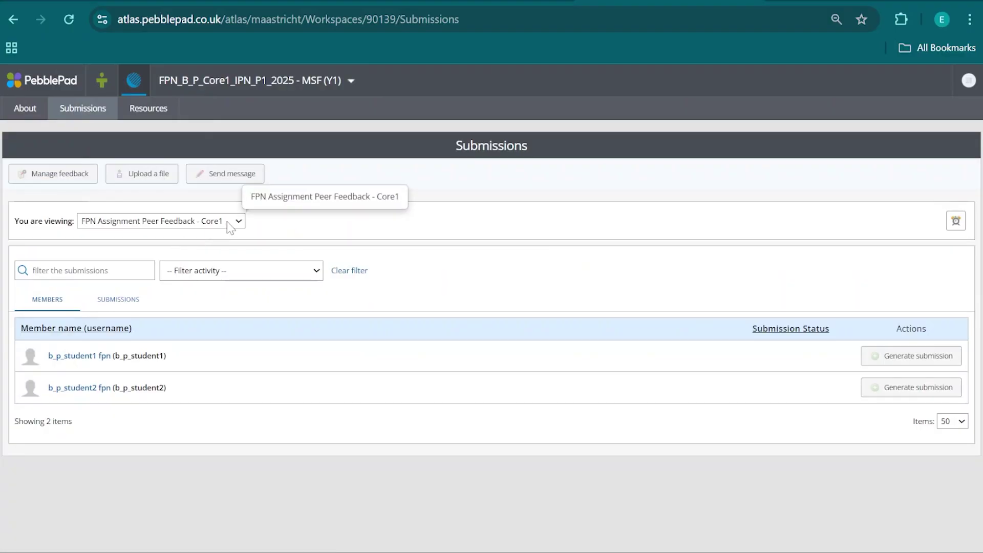
left_click(228, 223)
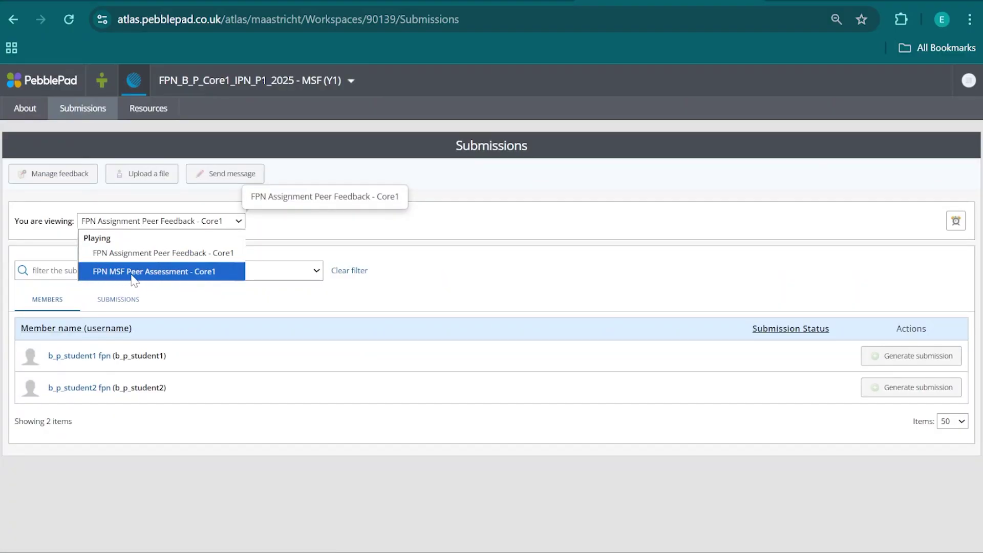
left_click(175, 272)
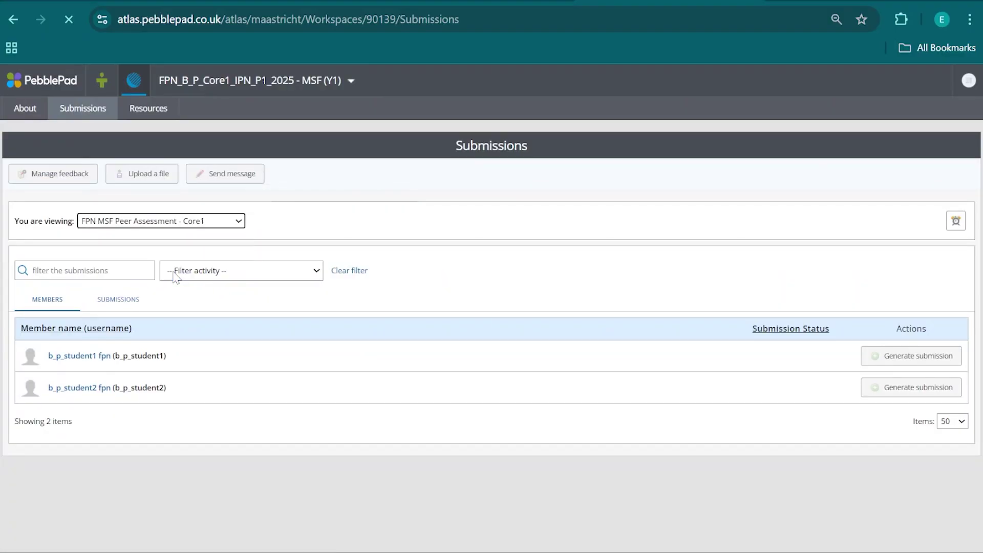
left_click(134, 307)
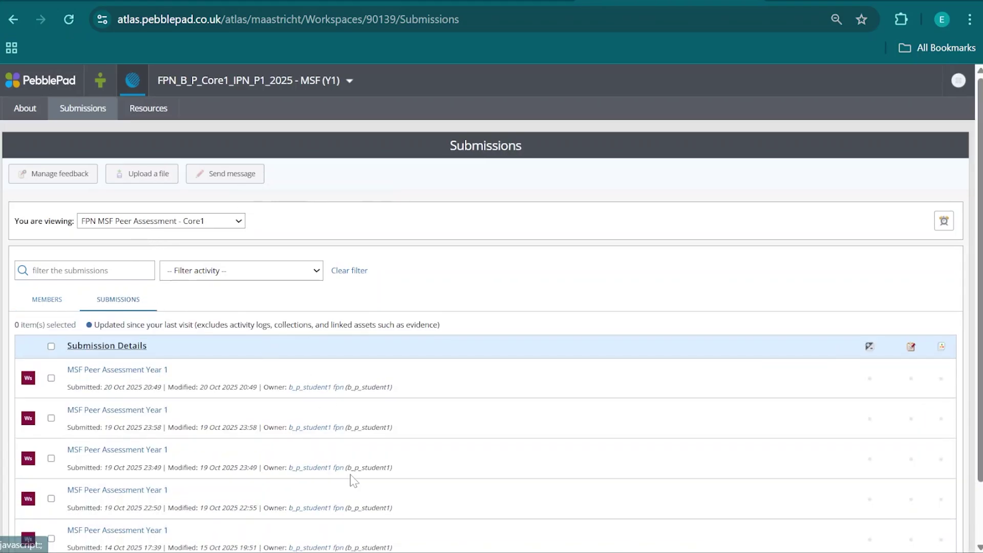
scroll(353, 476, "down", 2)
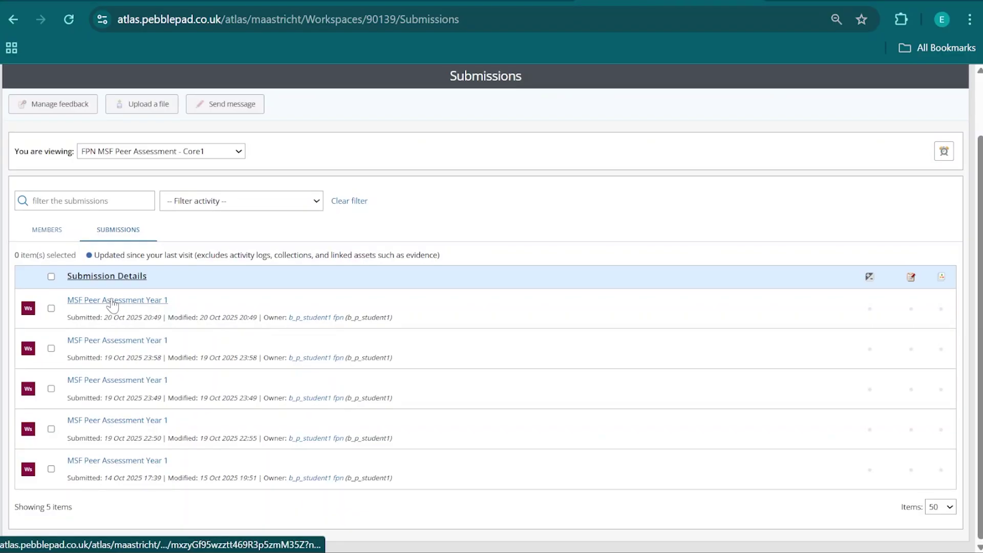
left_click(112, 301)
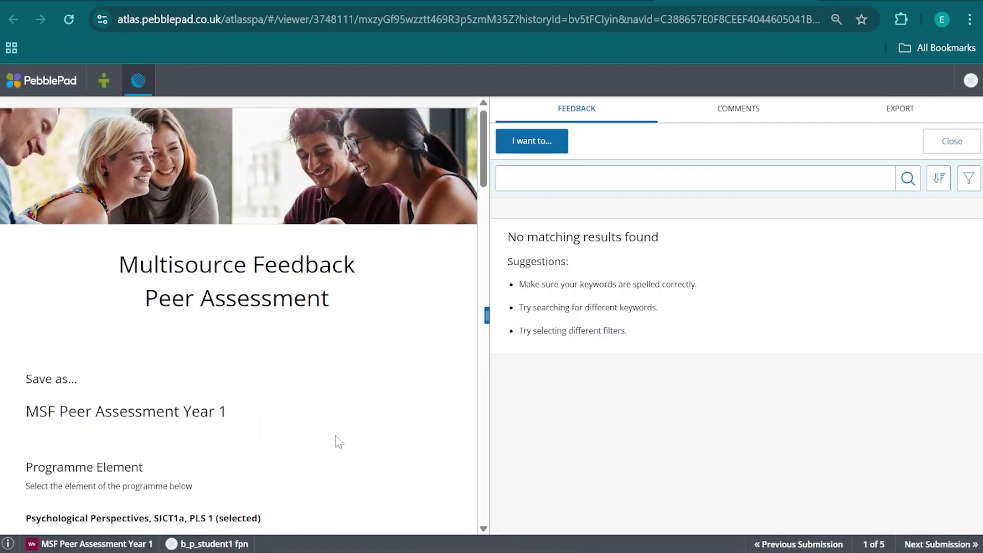
- Review the submission's Expert, Researcher and Psychological Citizen sections, then switch to the competency overview image
scroll(338, 442, "down", 15)
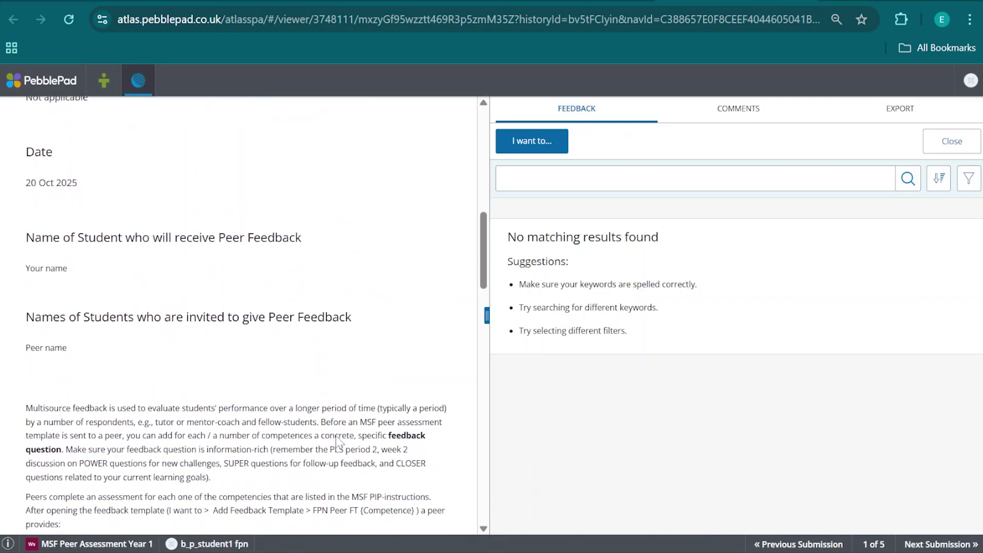
scroll(339, 442, "down", 15)
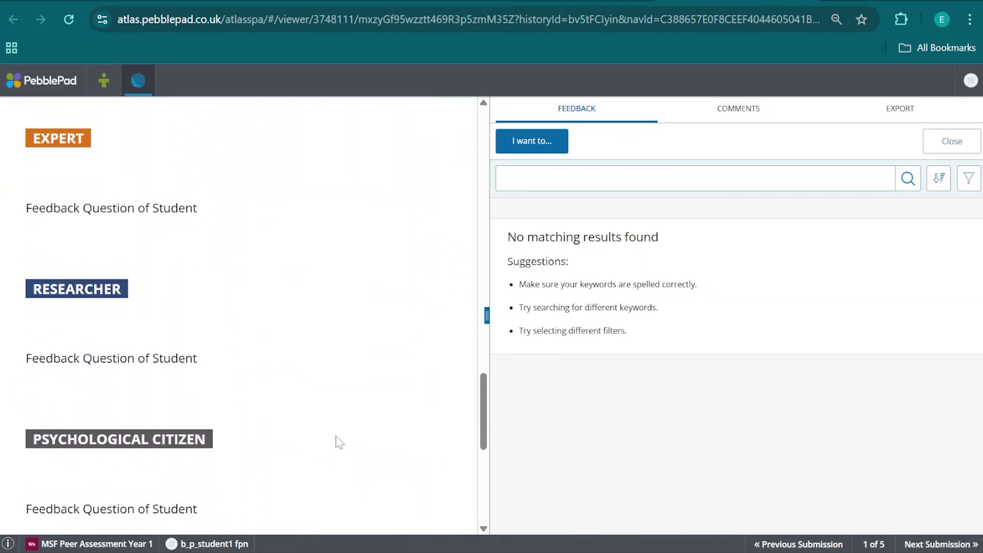
scroll(338, 442, "down", 4)
scroll(338, 441, "up", 6)
scroll(338, 442, "up", 1)
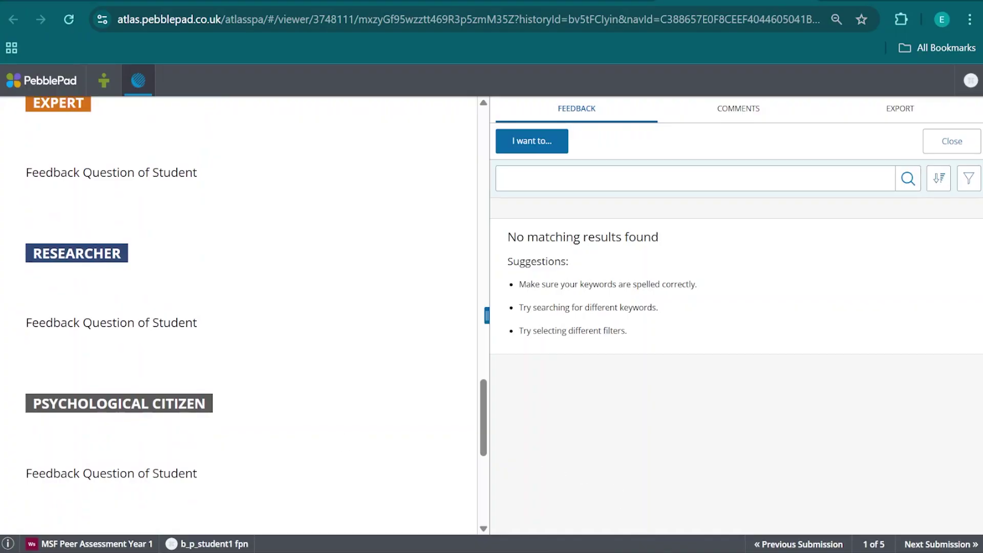
key("alt+Tab")
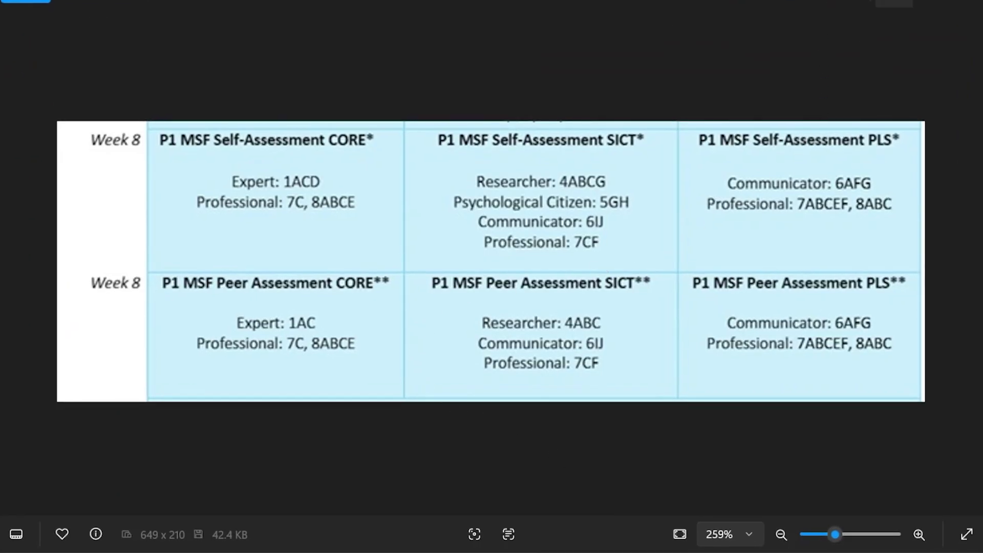
- Minimize the competency overview image to return to the submission viewer
left_click(894, 3)
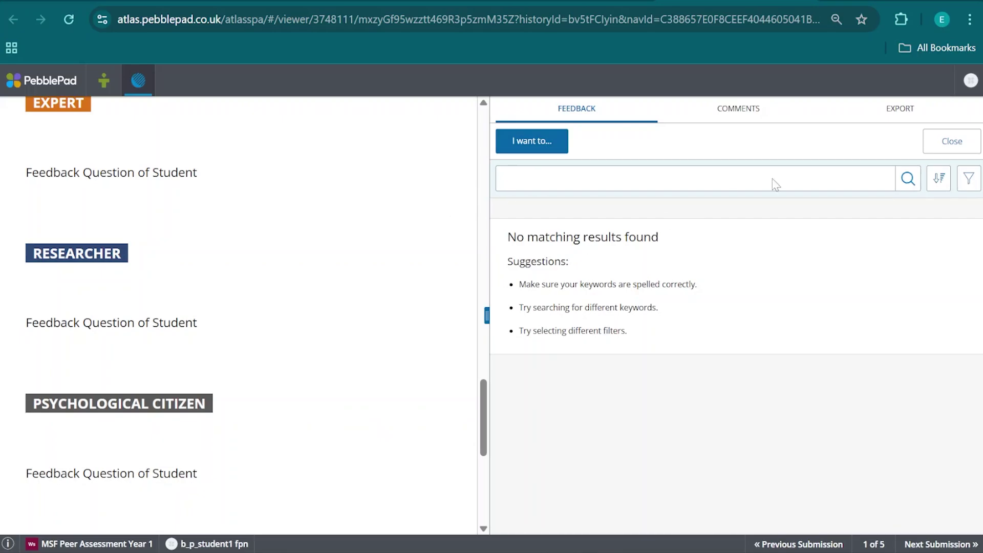
- Toggle the feedback panel off and on, then show the I want to... feedback options
left_click(956, 146)
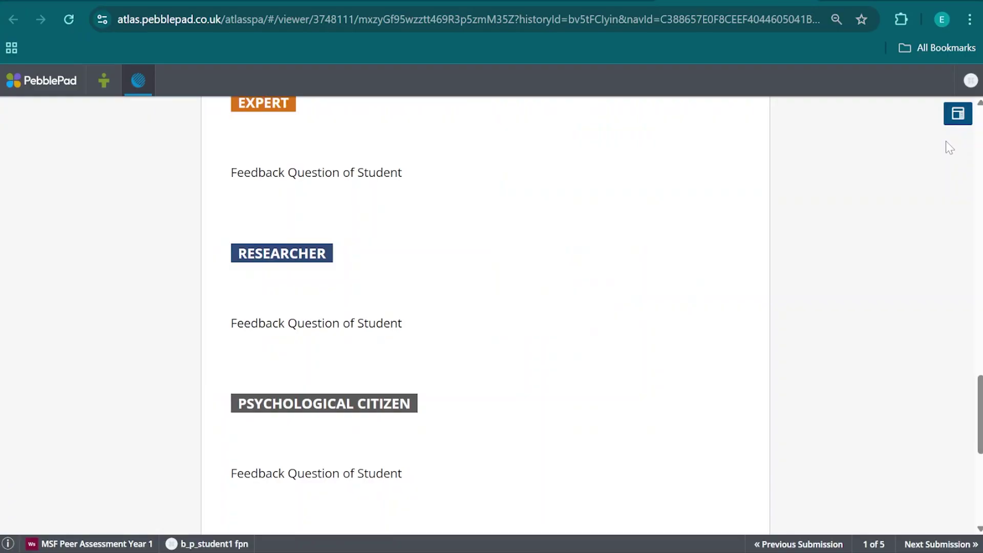
left_click(958, 115)
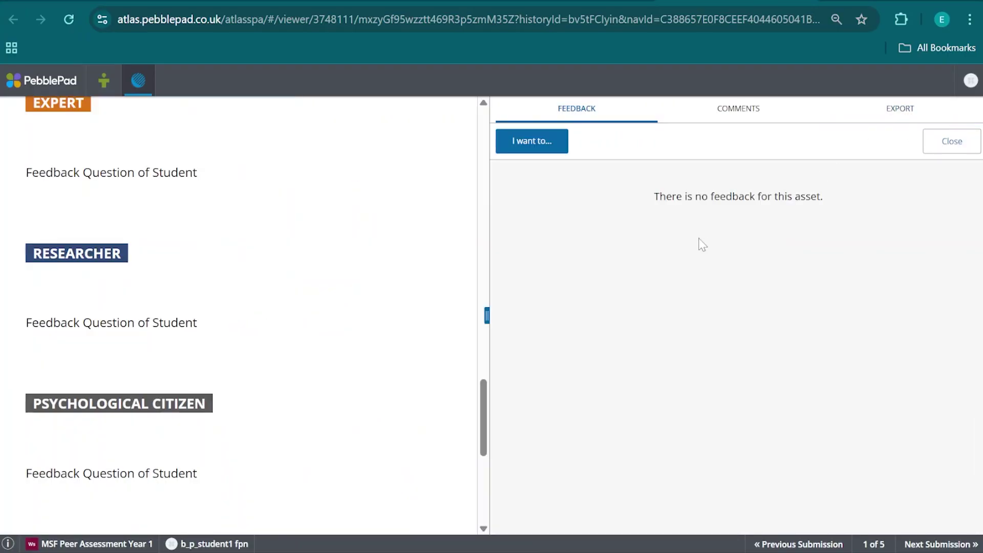
left_click(544, 153)
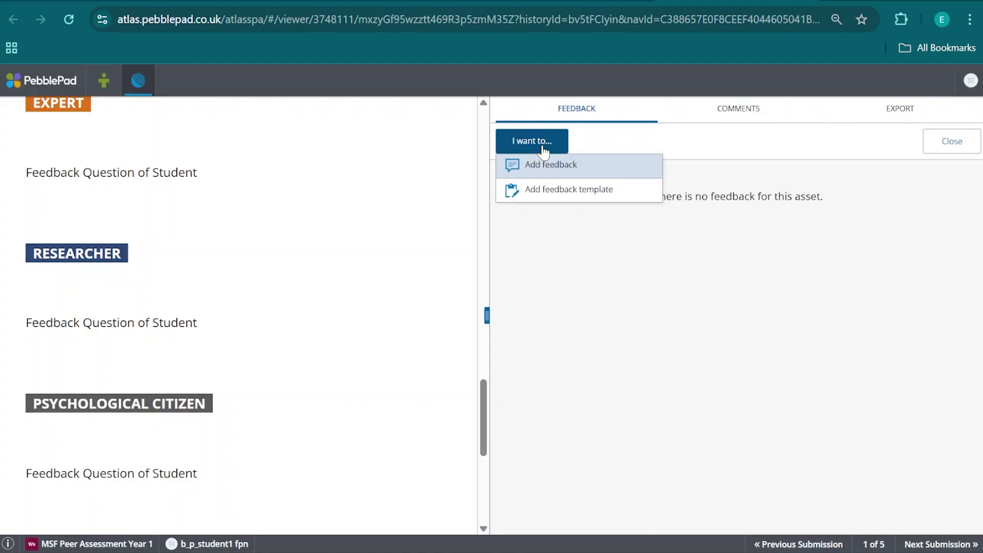
- Choose Add feedback template, checking the competency overview image before returning to the template list
left_click(571, 198)
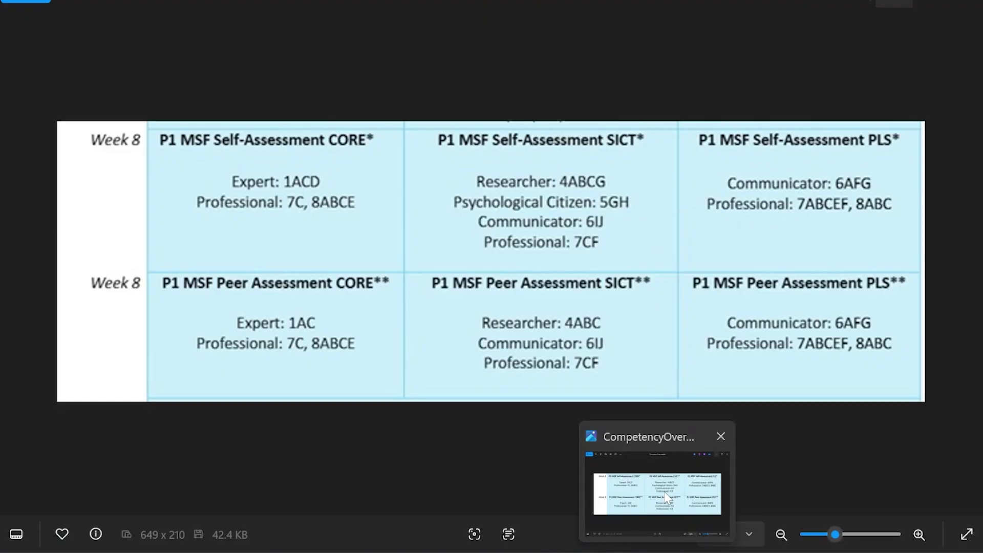
left_click(665, 492)
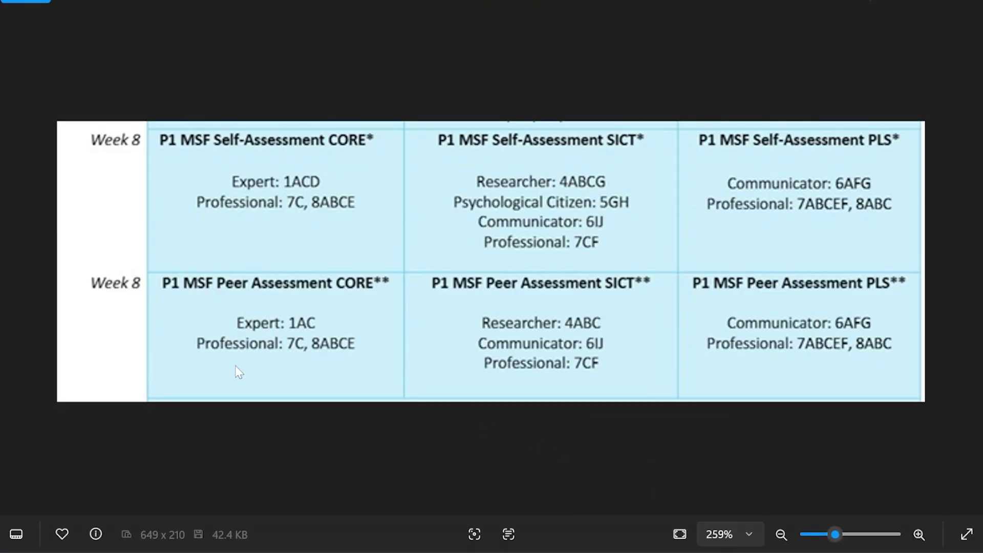
left_click(882, 6)
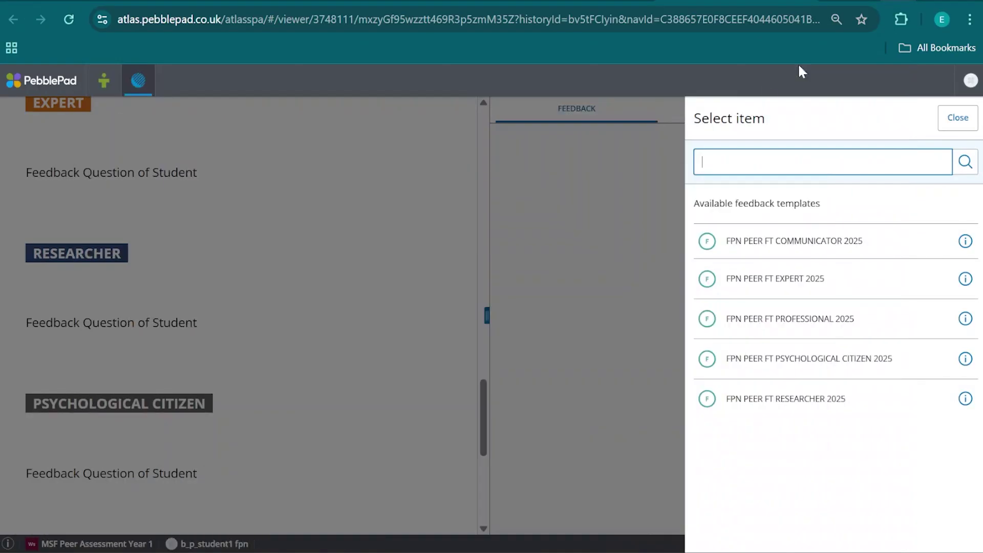
left_click(878, 288)
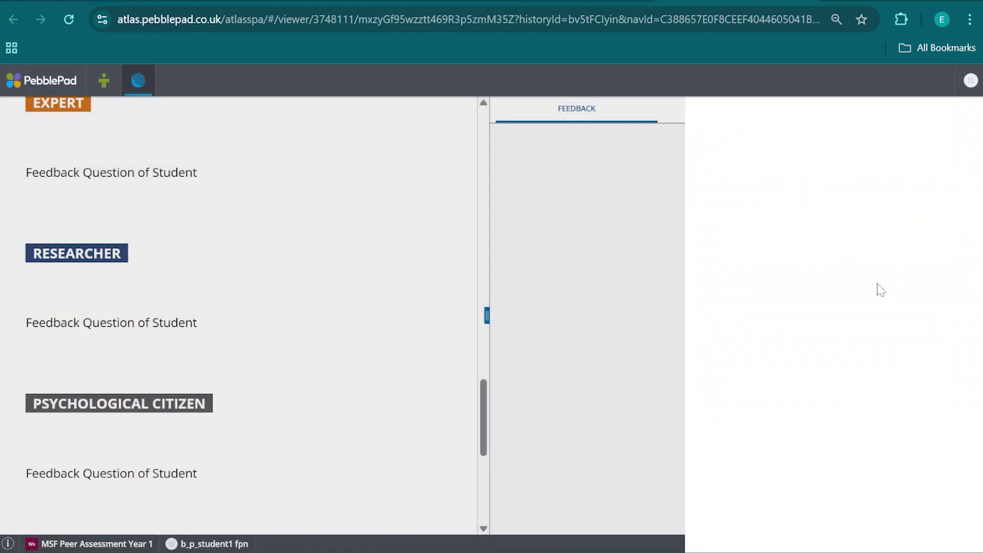
scroll(671, 389, "down", 2)
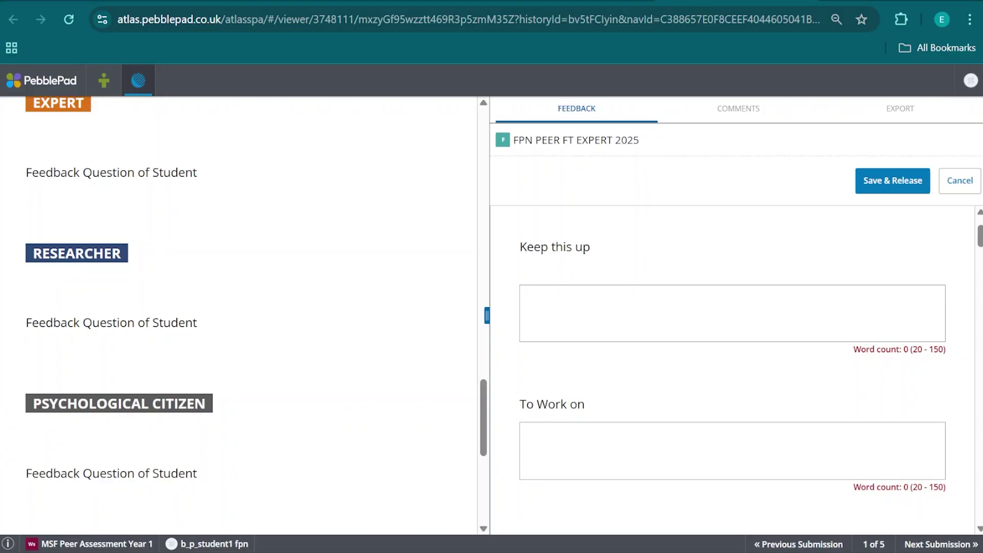
scroll(667, 454, "down", 1)
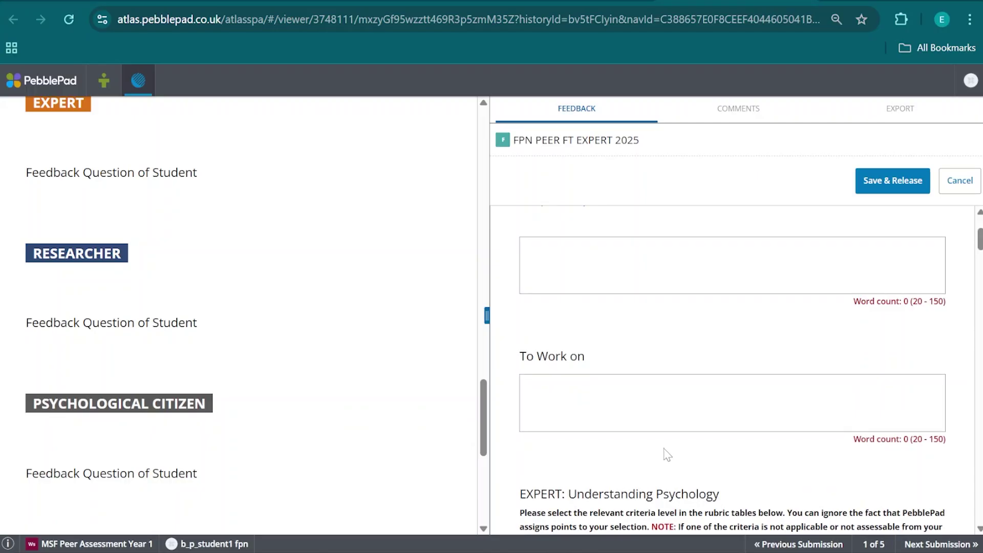
scroll(668, 455, "down", 5)
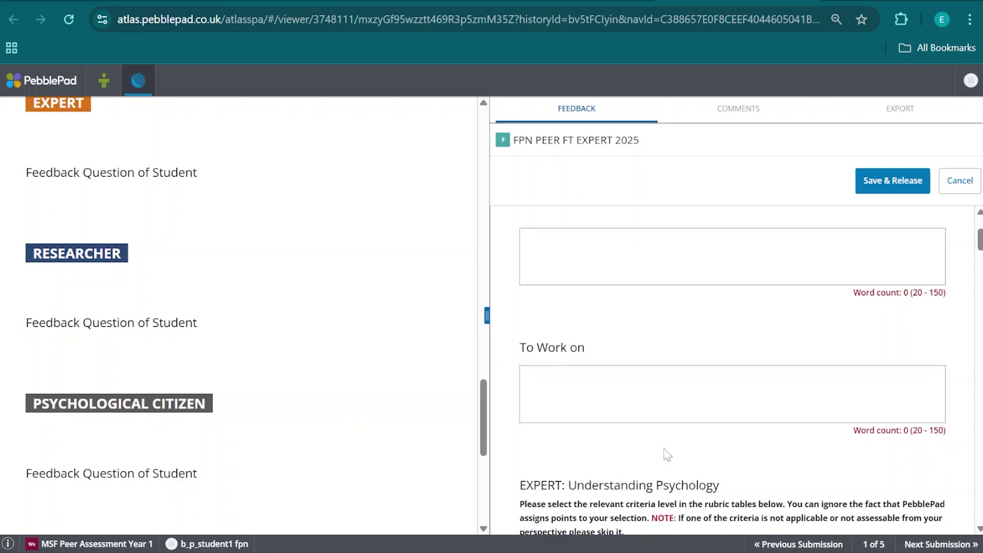
scroll(665, 454, "down", 2)
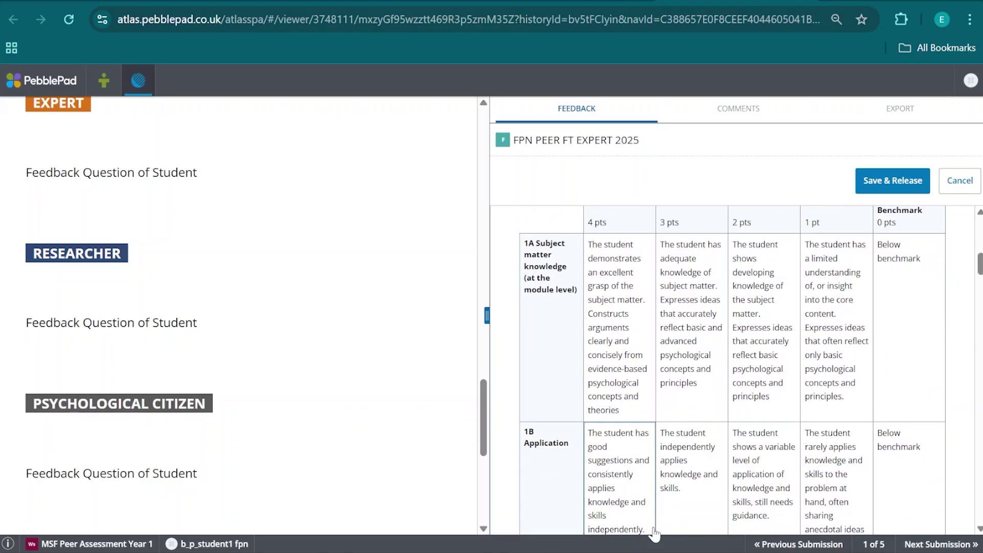
scroll(566, 367, "down", 1)
scroll(567, 366, "down", 1)
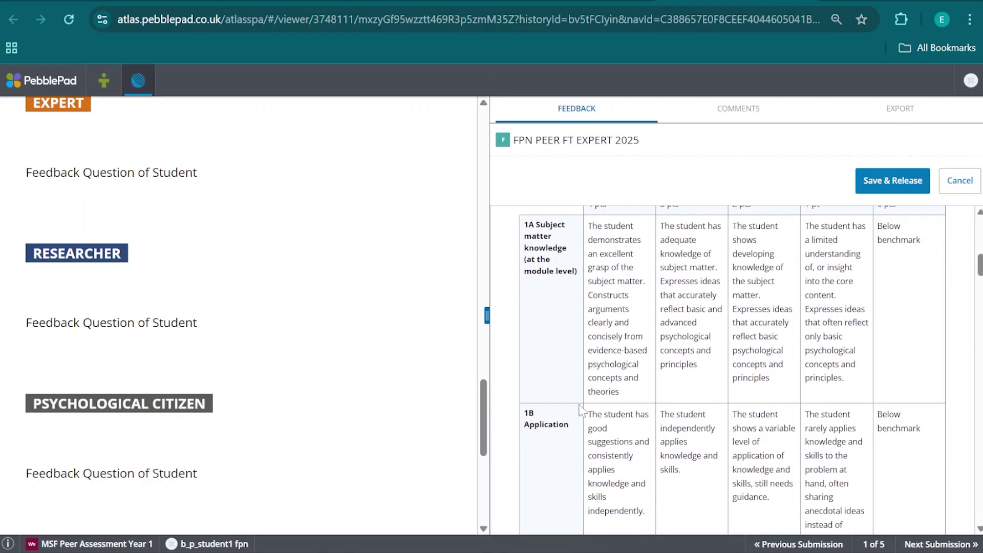
mouse_move(657, 552)
left_click(659, 518)
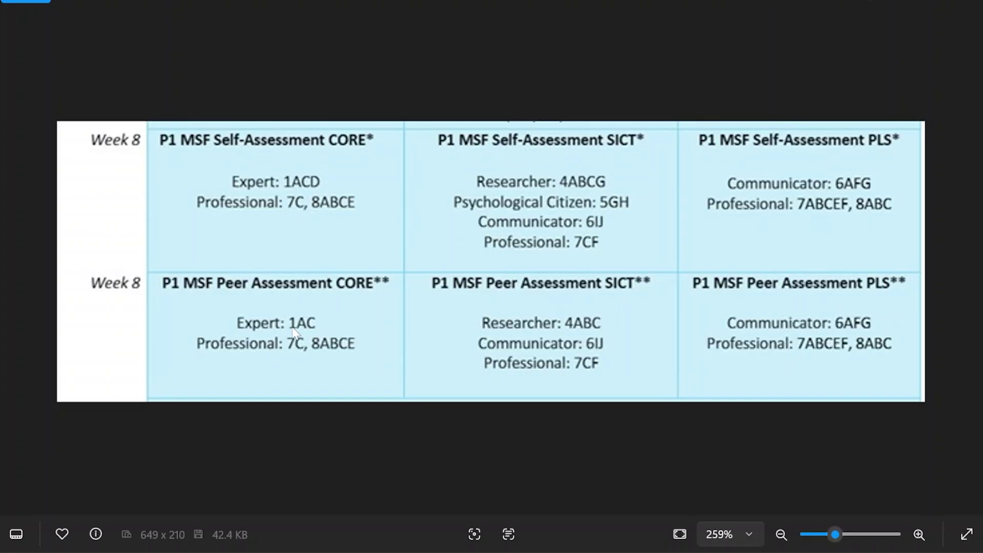
left_click(886, 1)
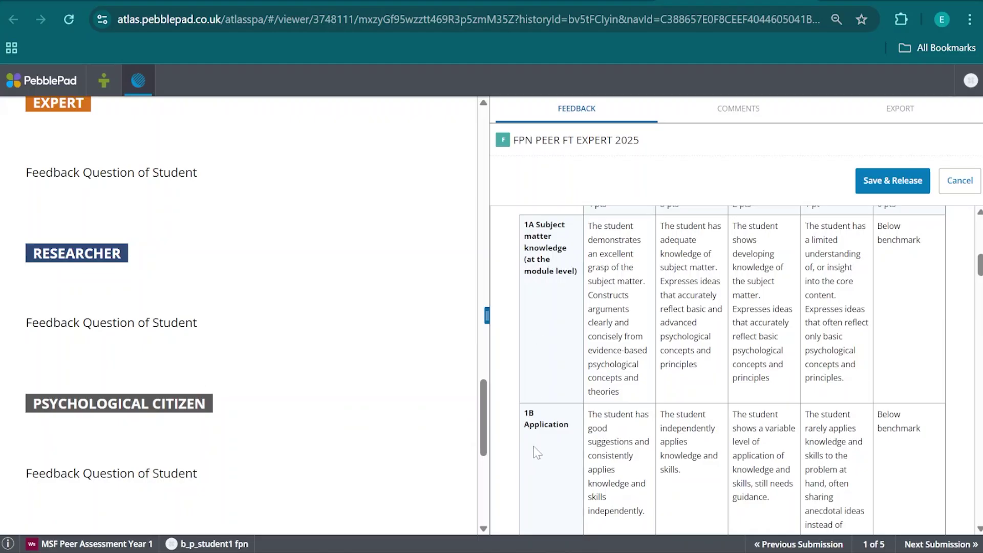
scroll(551, 392, "down", 5)
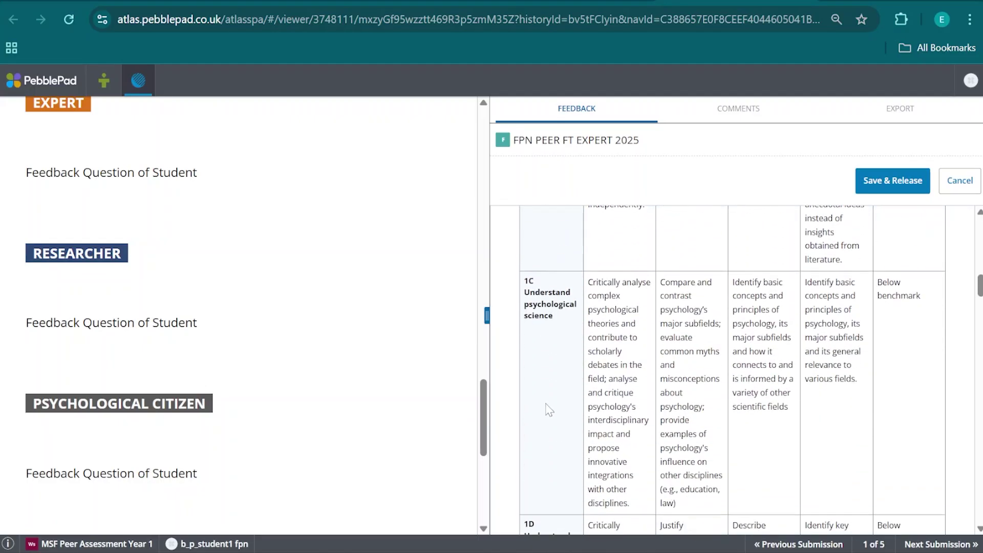
scroll(552, 392, "up", 5)
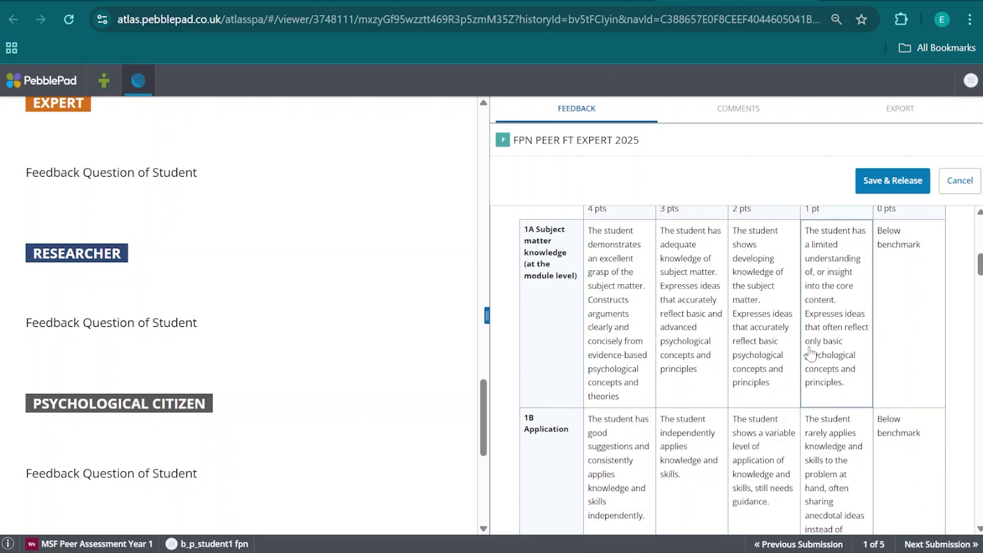
scroll(820, 354, "down", 5)
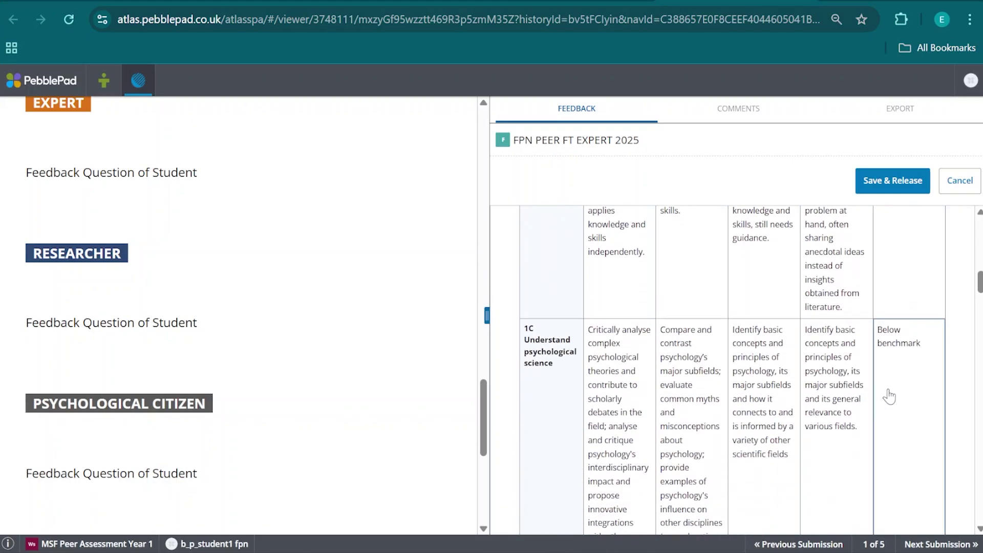
scroll(823, 450, "down", 6)
scroll(824, 450, "down", 12)
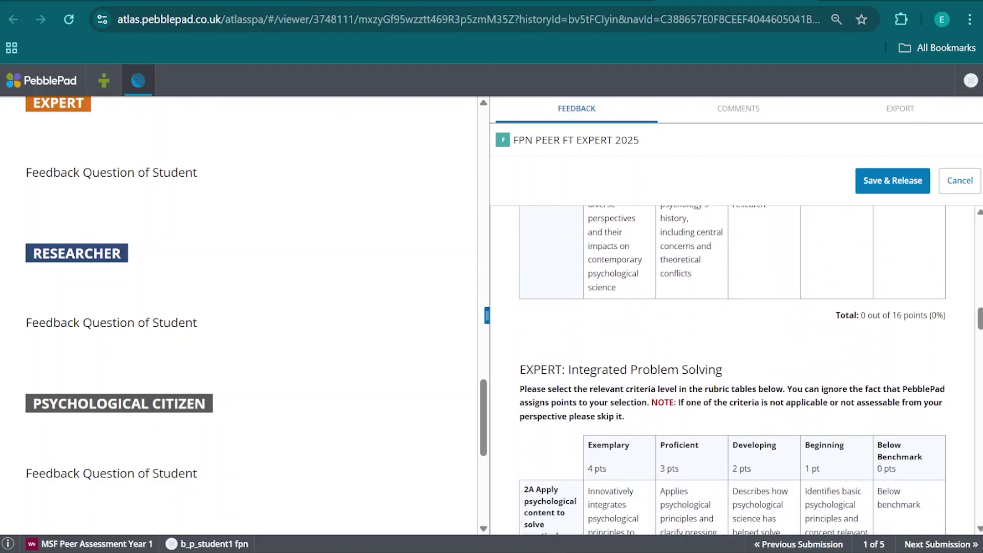
scroll(823, 450, "down", 6)
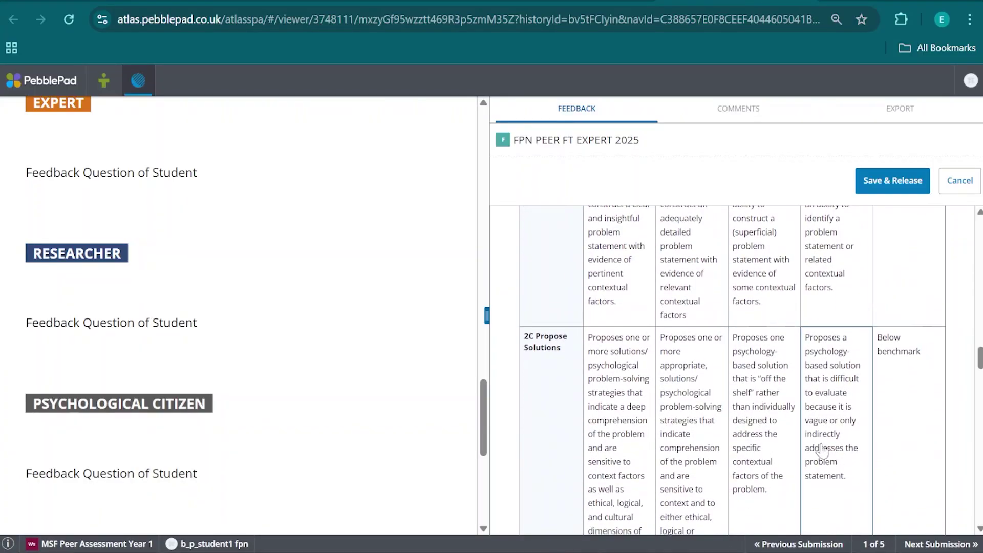
scroll(915, 457, "down", 2)
scroll(915, 457, "down", 1)
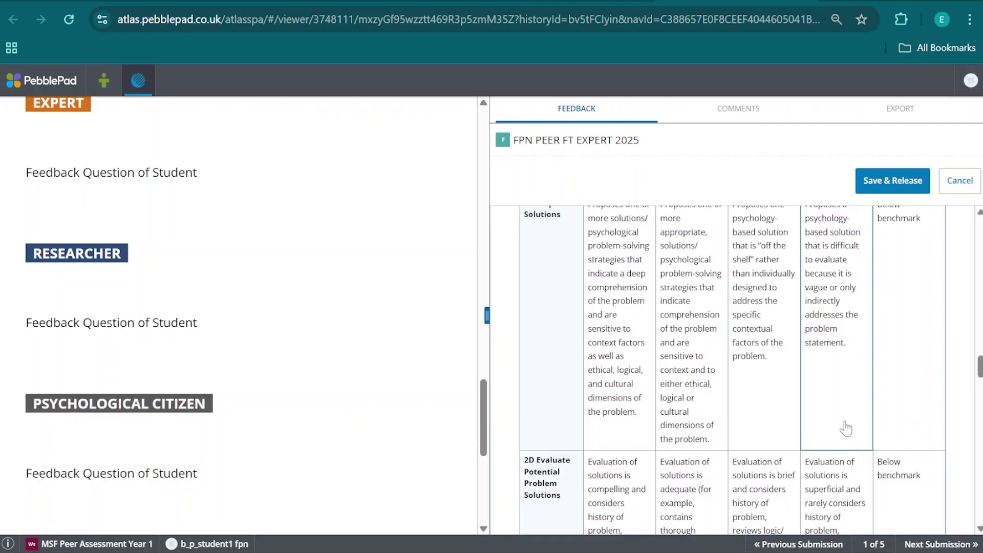
scroll(846, 428, "down", 20)
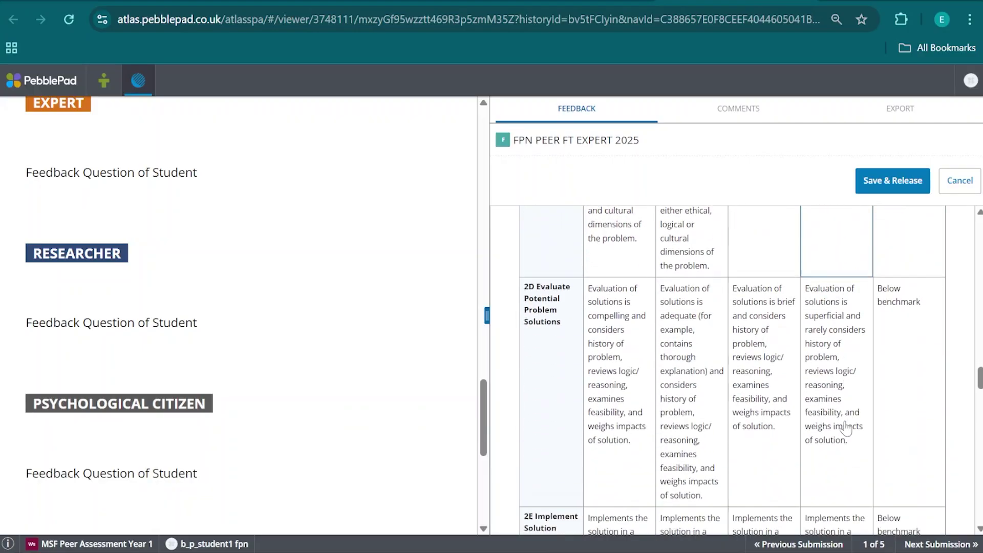
scroll(846, 428, "down", 15)
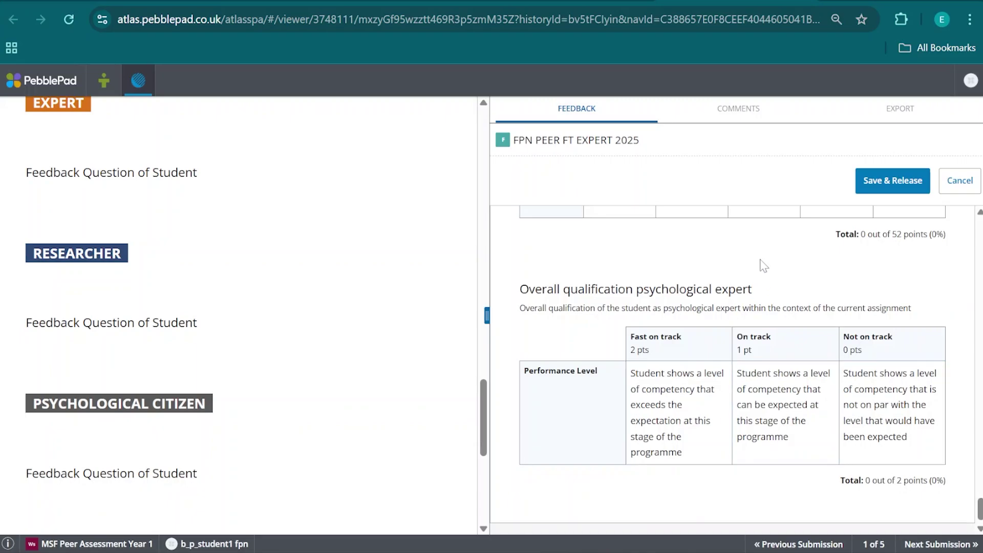
- Release the Expert rubric feedback and reopen the 'I want to...' feedback choices
left_click(902, 186)
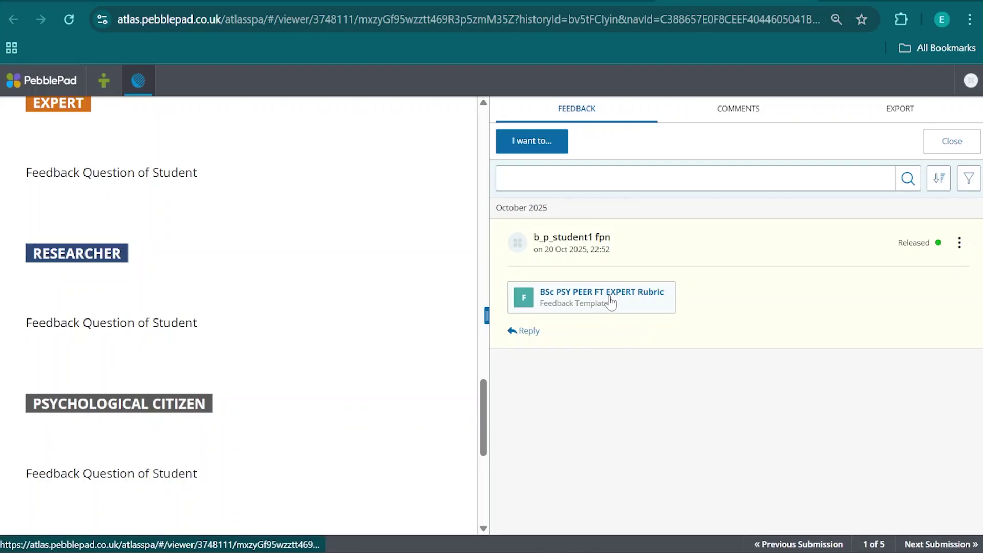
left_click(532, 150)
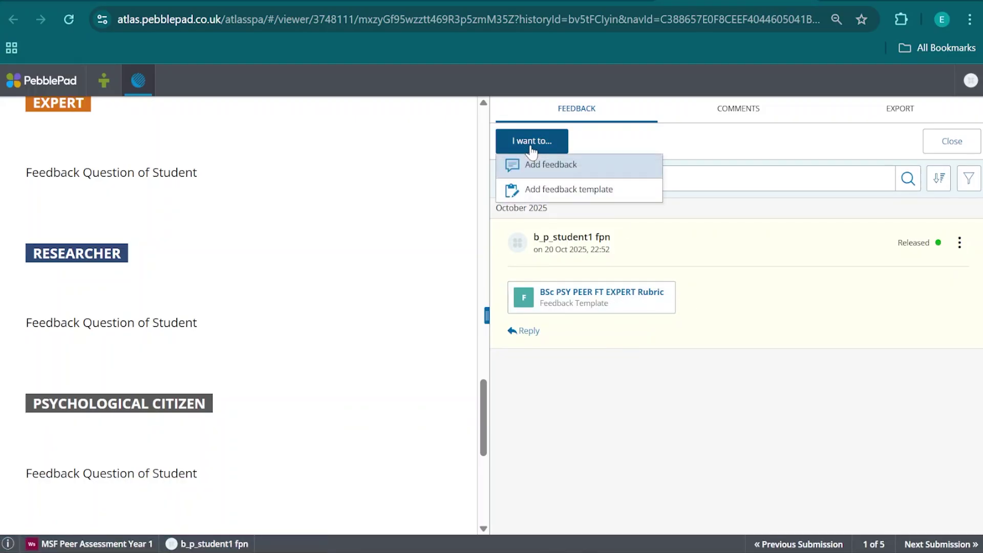
- Add the FPN PEER FT PROFESSIONAL 2025 feedback template, checking the competency overview image for reference
left_click(567, 191)
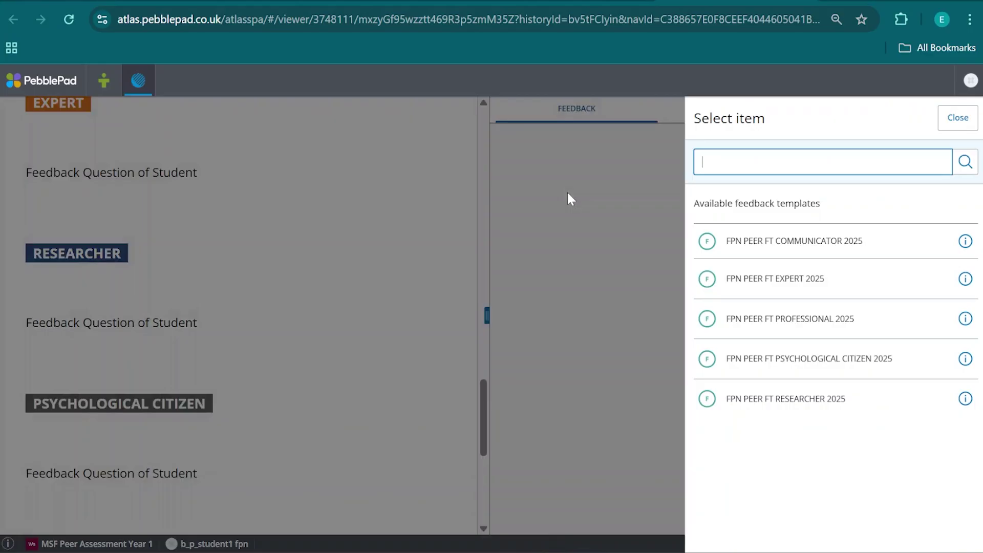
left_click(806, 334)
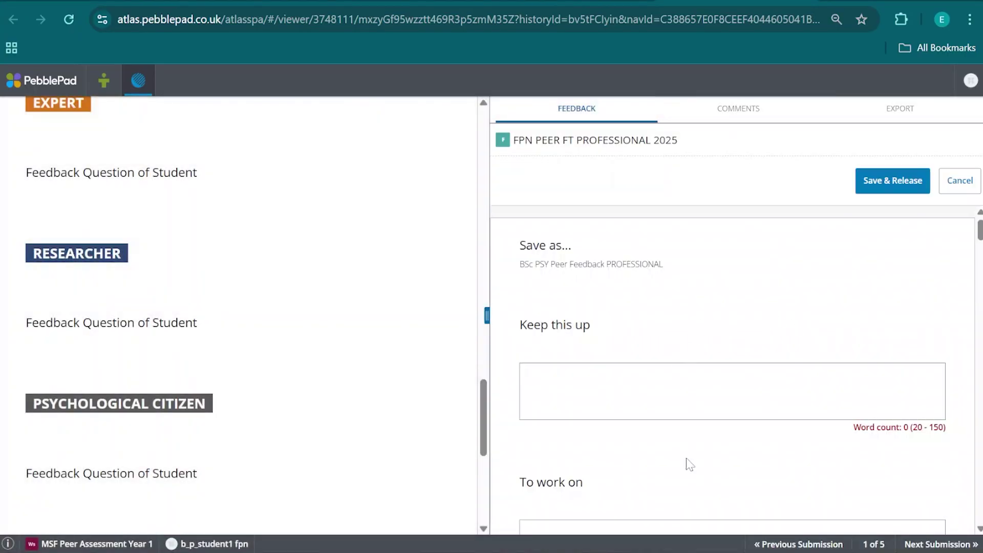
scroll(687, 463, "down", 3)
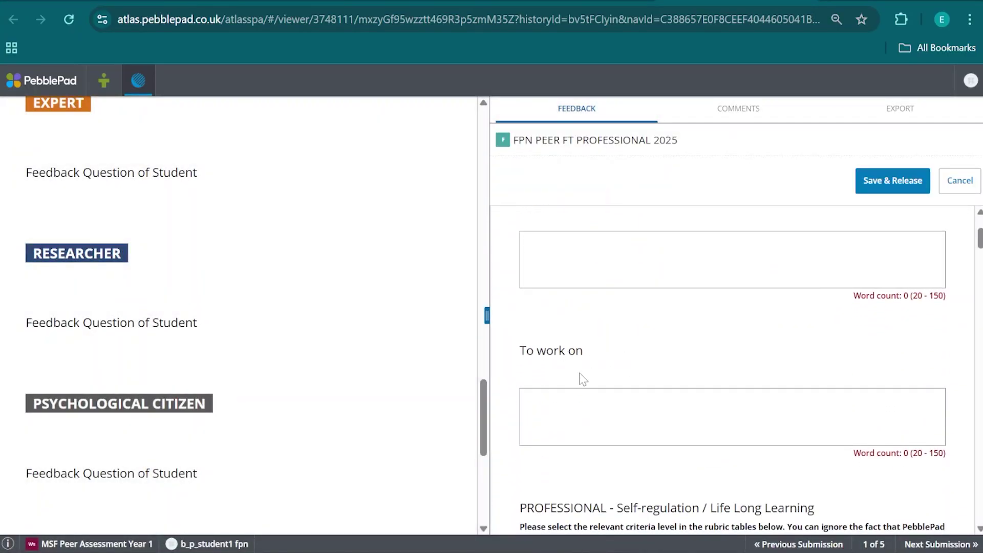
scroll(582, 380, "down", 6)
scroll(732, 370, "down", 4)
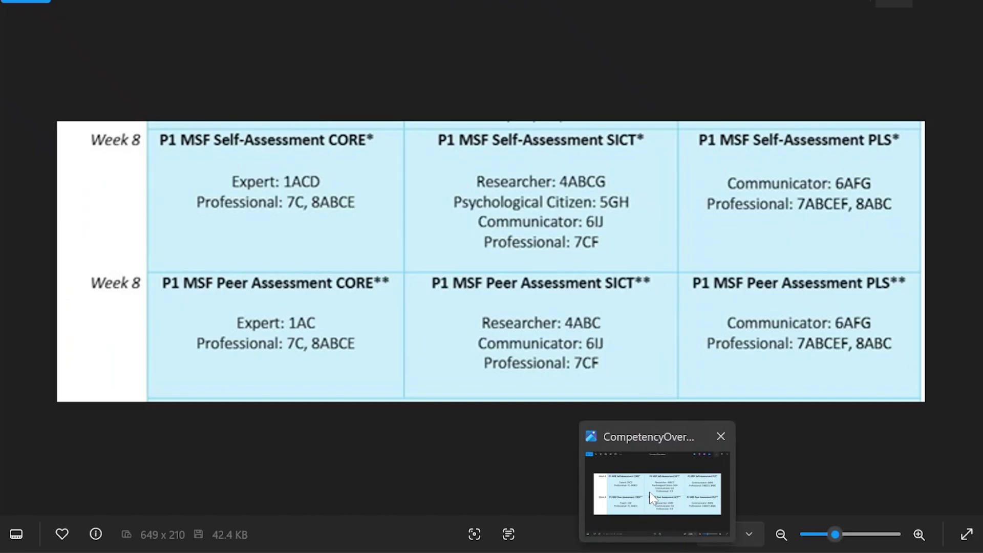
left_click(650, 492)
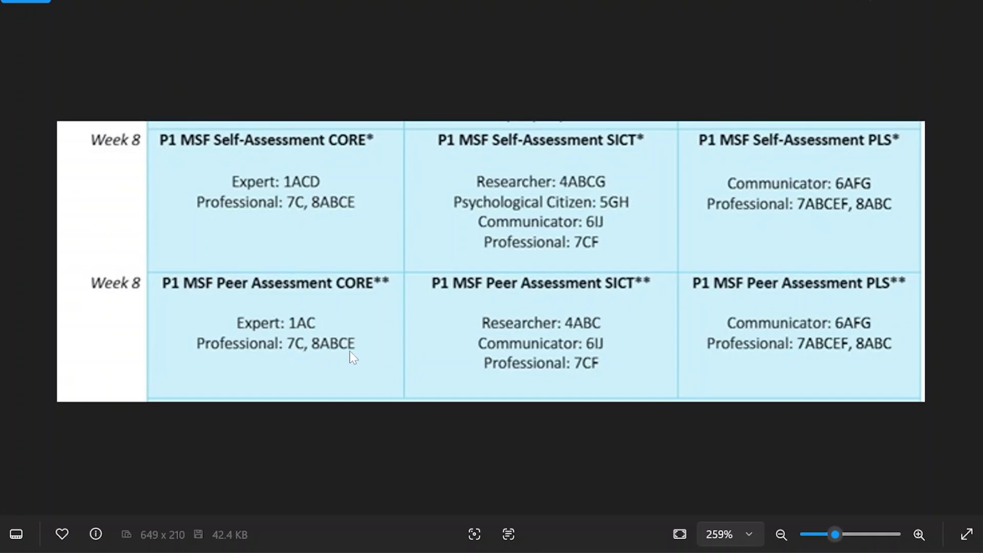
key("alt+Tab")
- Review the Professional rubric, then save and release the Professional feedback
scroll(707, 435, "down", 10)
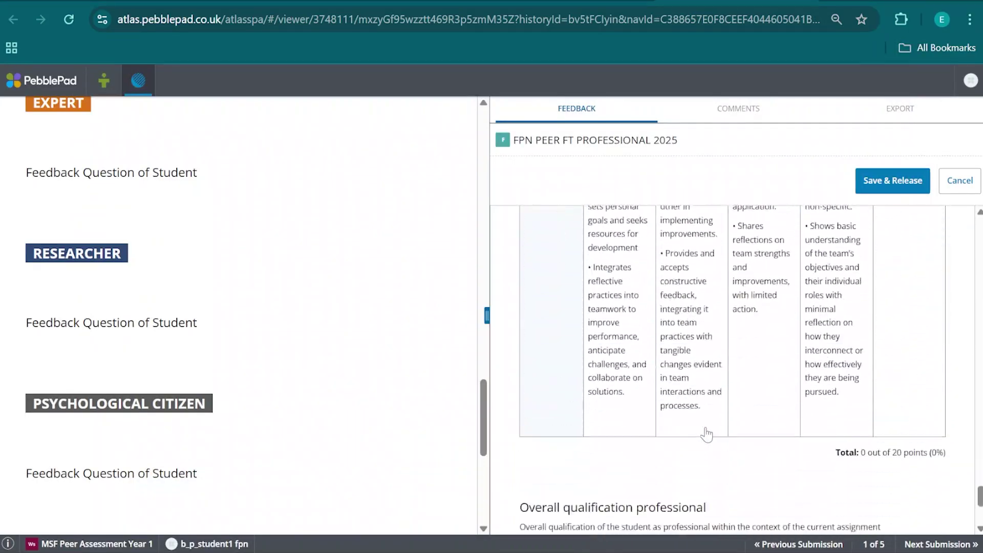
scroll(706, 435, "down", 1)
scroll(731, 469, "down", 3)
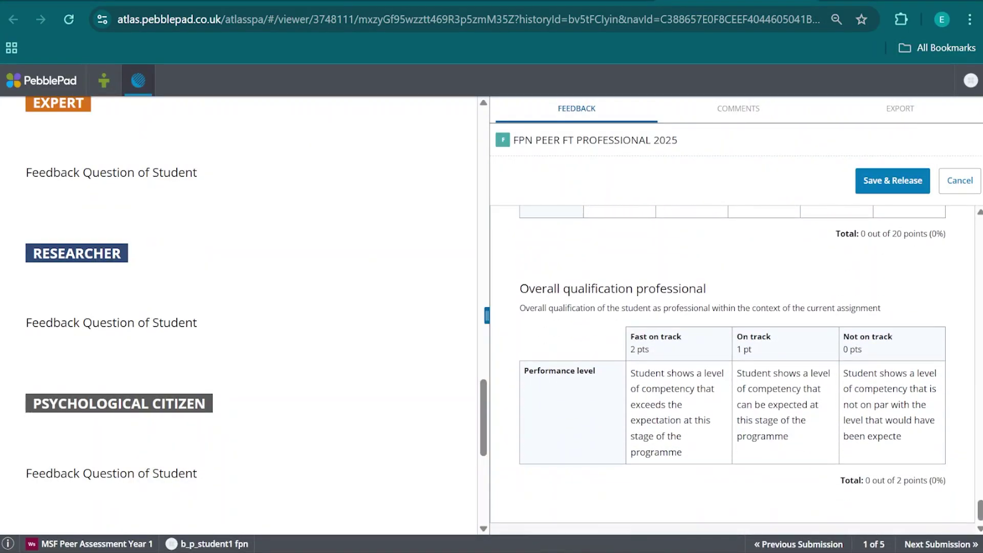
scroll(731, 293, "up", 12)
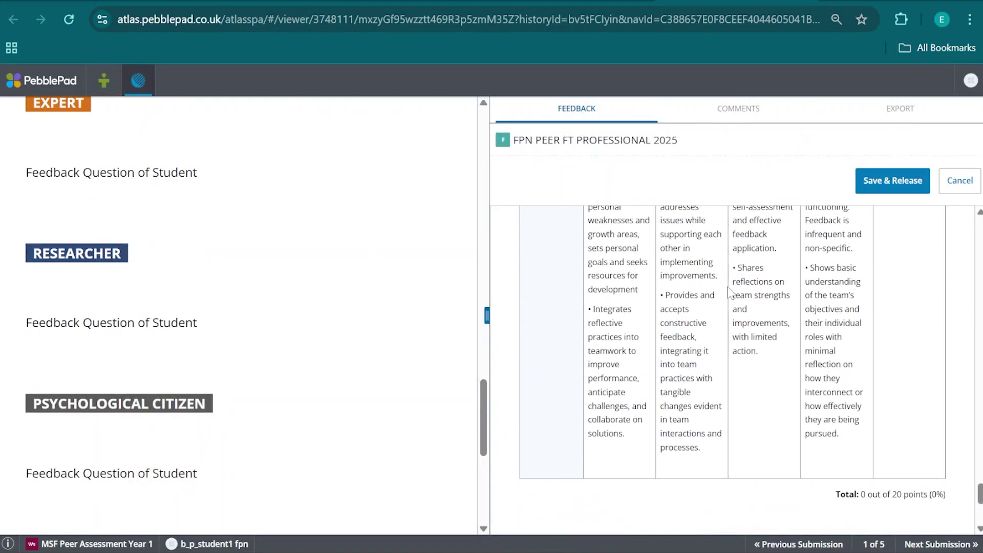
scroll(729, 293, "up", 10)
scroll(731, 293, "up", 10)
scroll(729, 293, "up", 8)
left_click(887, 182)
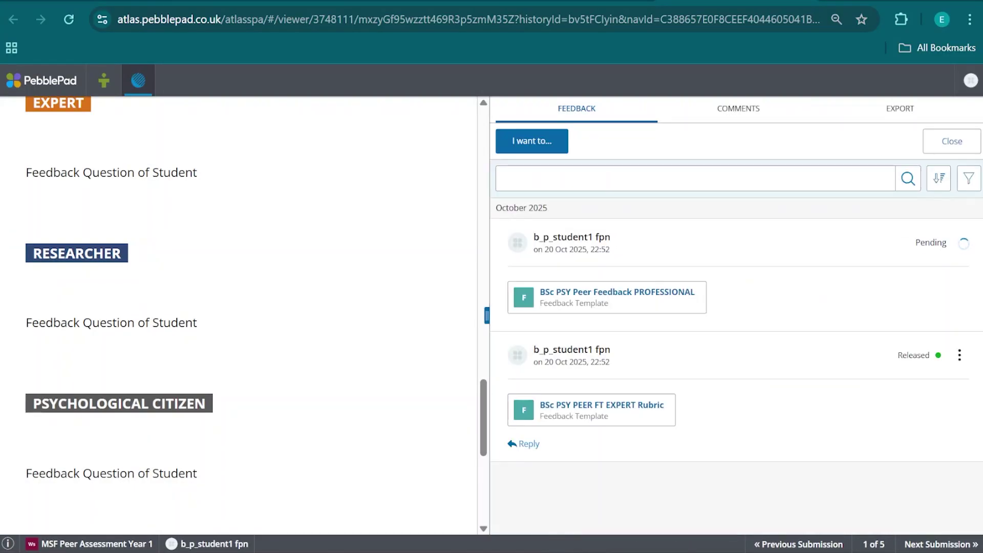